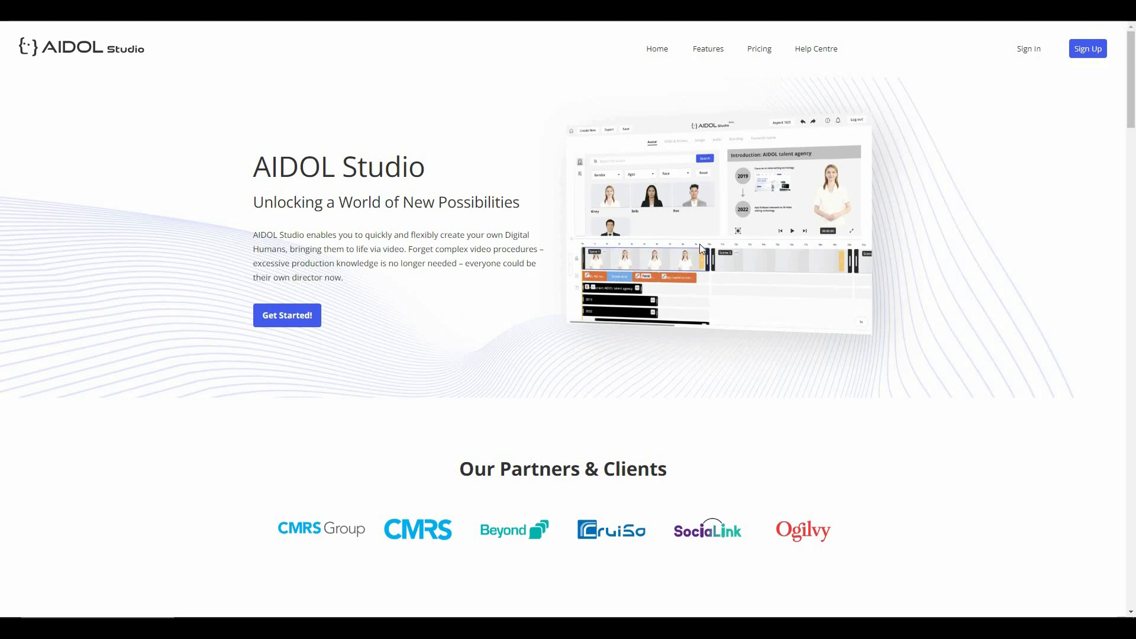
{"action": "key", "text": "ctrl+plus"}
{"action": "key", "text": "ctrl+plus"}
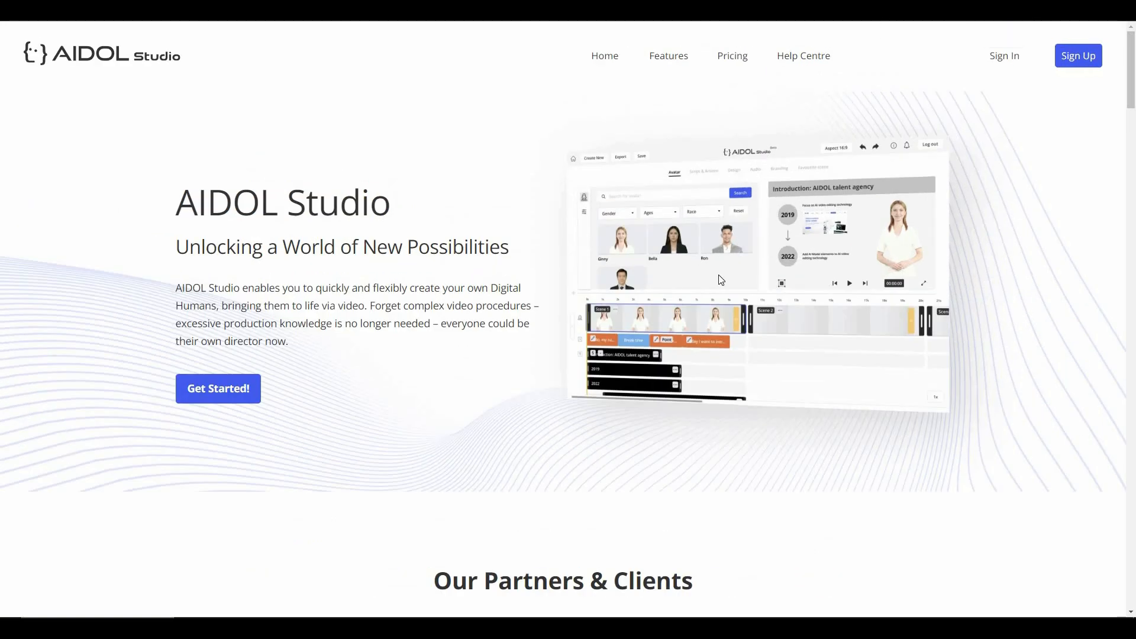
{"action": "key", "text": "ctrl+minus"}
{"action": "key", "text": "ctrl+minus"}
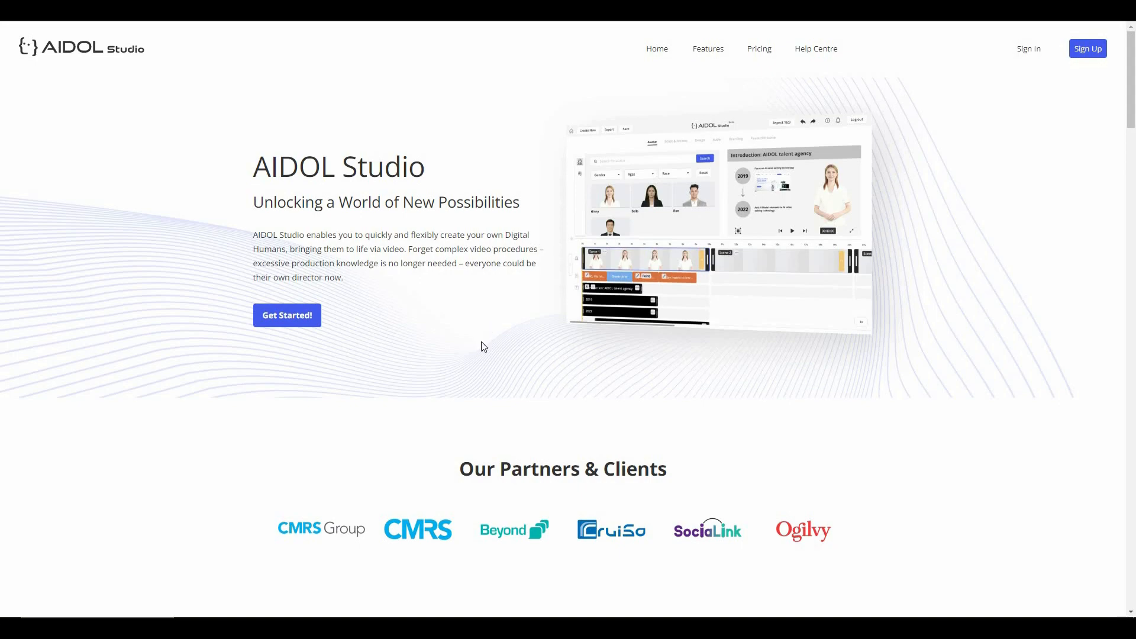
Step: Examine the "Why AIDOL Studio?" section of the home page, going through its feature slides up to Premium Media Library
{"action": "scroll", "coordinate": [482, 346], "scroll_direction": "down", "scroll_amount": 20}
{"action": "scroll", "coordinate": [235, 353], "scroll_direction": "down", "scroll_amount": 3}
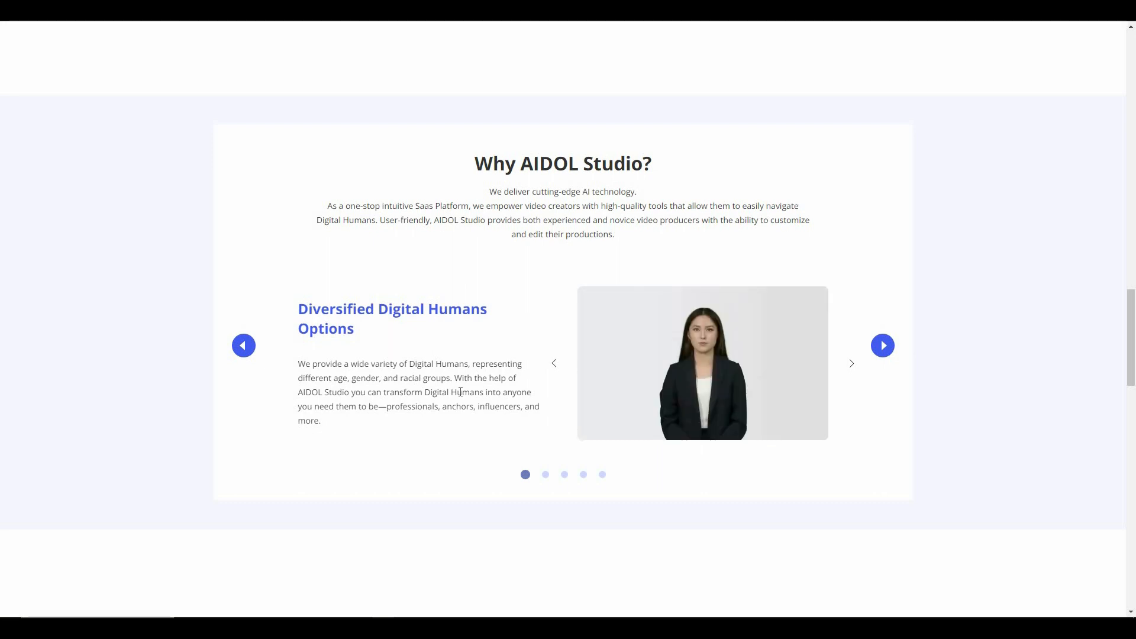
{"action": "left_click", "coordinate": [881, 346]}
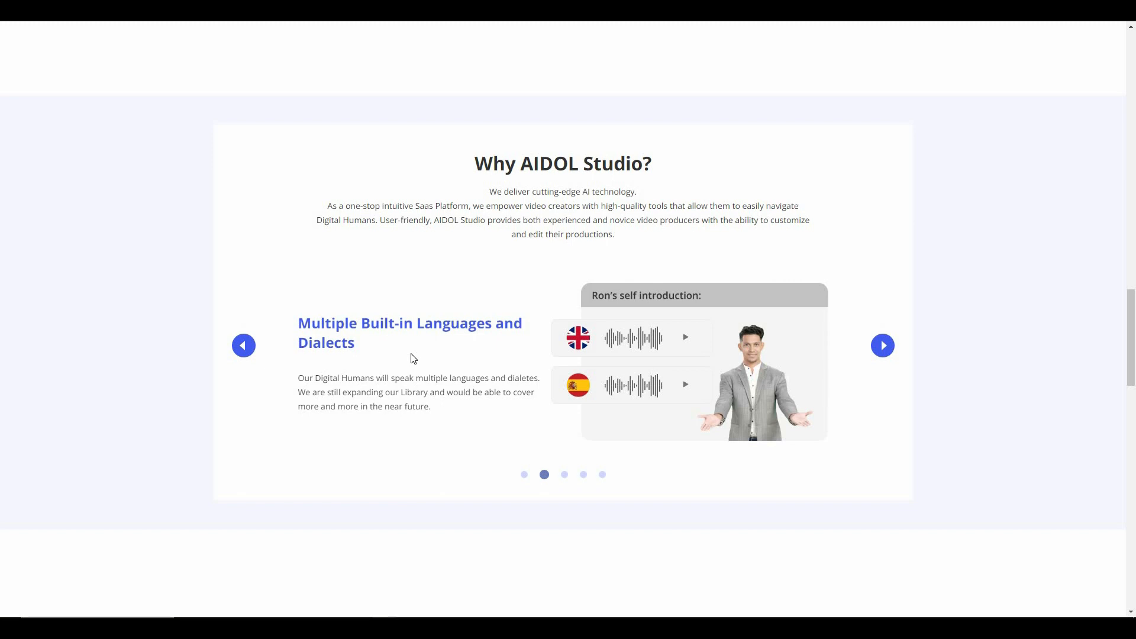
{"action": "left_click", "coordinate": [882, 345]}
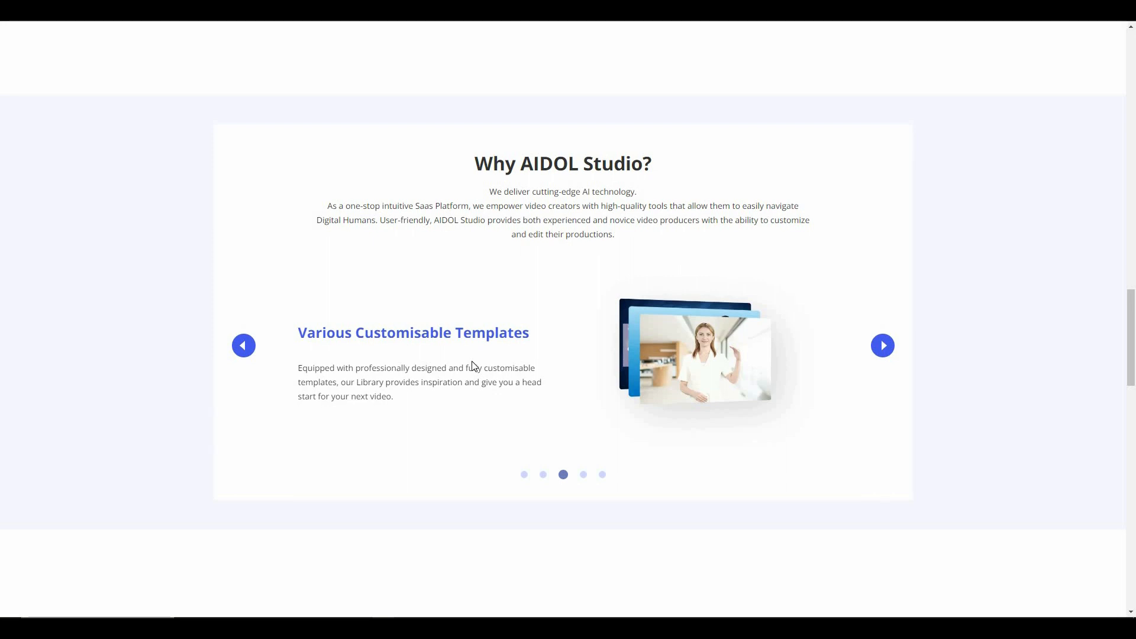
{"action": "left_click", "coordinate": [884, 346]}
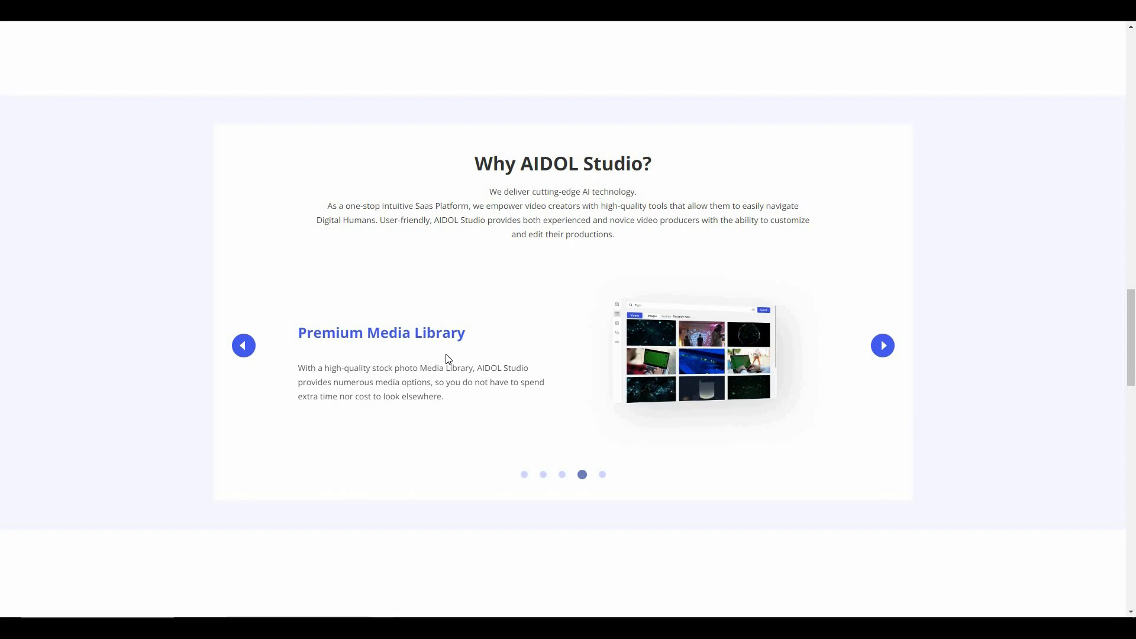
{"action": "scroll", "coordinate": [448, 360], "scroll_direction": "down", "scroll_amount": 10}
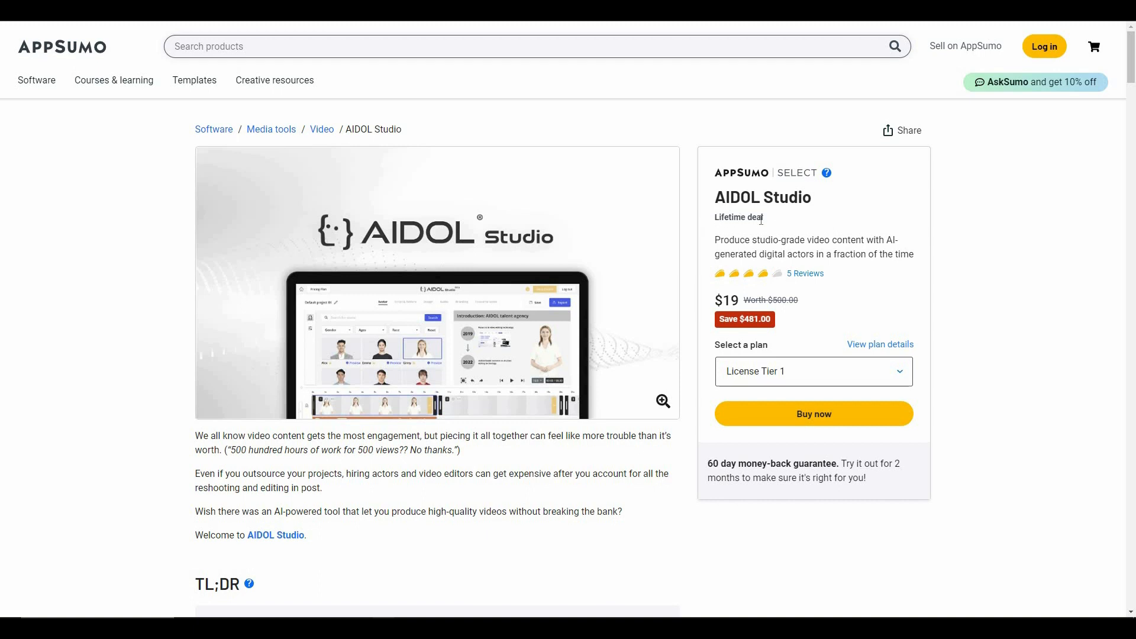
Step: Switch to the AppSumo page for AIDOL Studio and review the lifetime deal's price, overview, included features and license tiers
{"action": "left_click_drag", "start_coordinate": [715, 217], "coordinate": [763, 218]}
{"action": "left_click", "coordinate": [792, 325]}
{"action": "triple_click", "coordinate": [811, 314]}
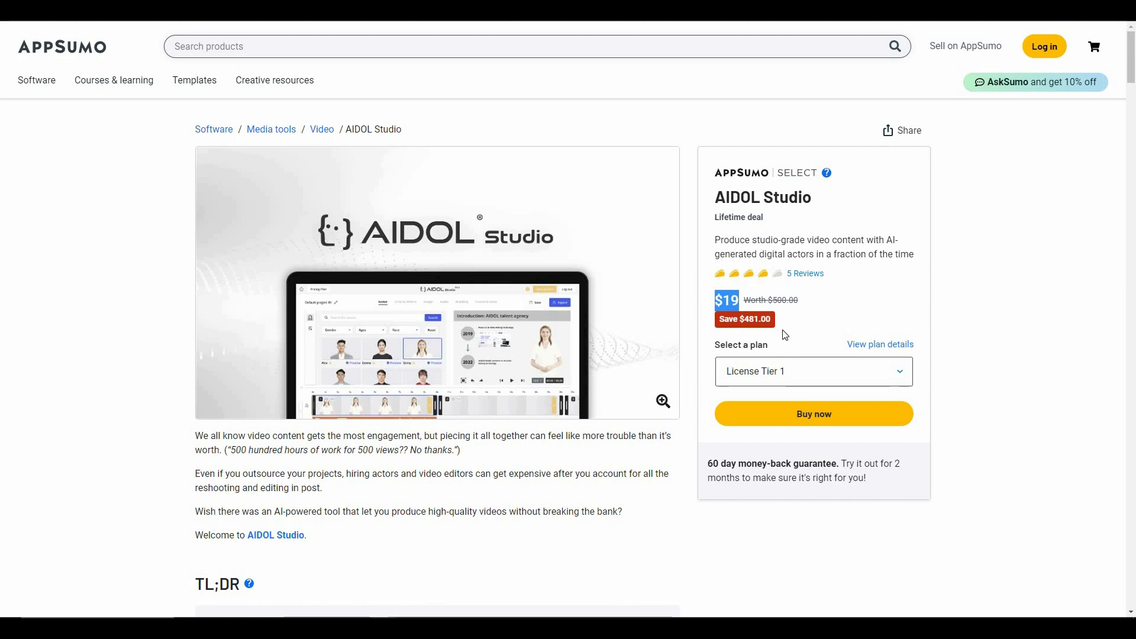
{"action": "scroll", "coordinate": [785, 335], "scroll_direction": "down", "scroll_amount": 7}
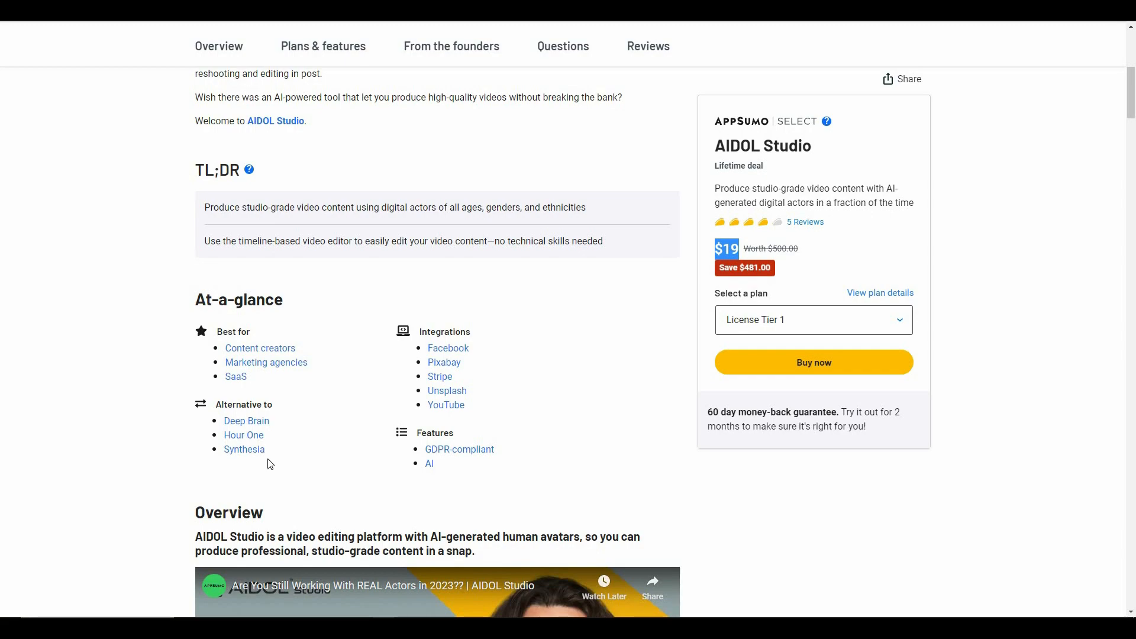
{"action": "scroll", "coordinate": [269, 463], "scroll_direction": "down", "scroll_amount": 20}
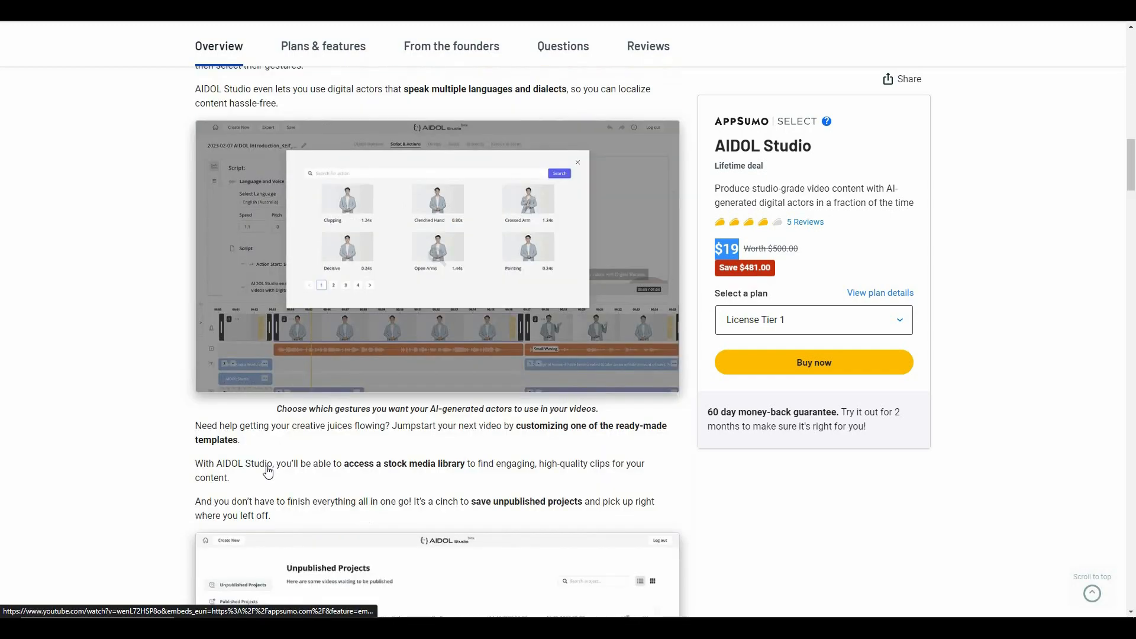
{"action": "scroll", "coordinate": [266, 476], "scroll_direction": "down", "scroll_amount": 15}
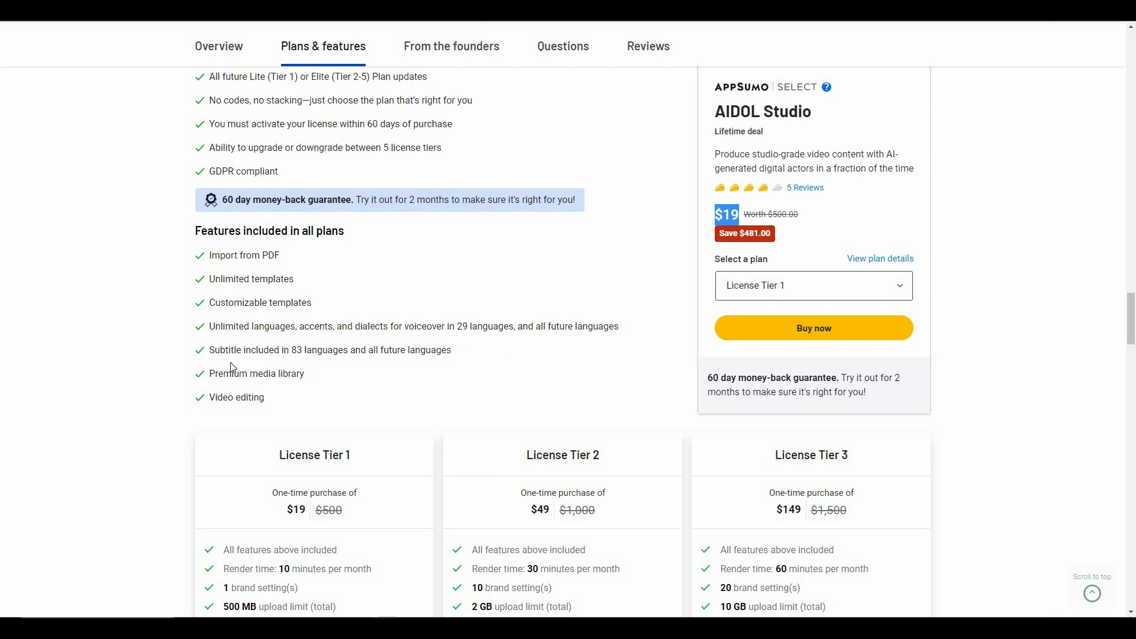
{"action": "scroll", "coordinate": [232, 367], "scroll_direction": "down", "scroll_amount": 3}
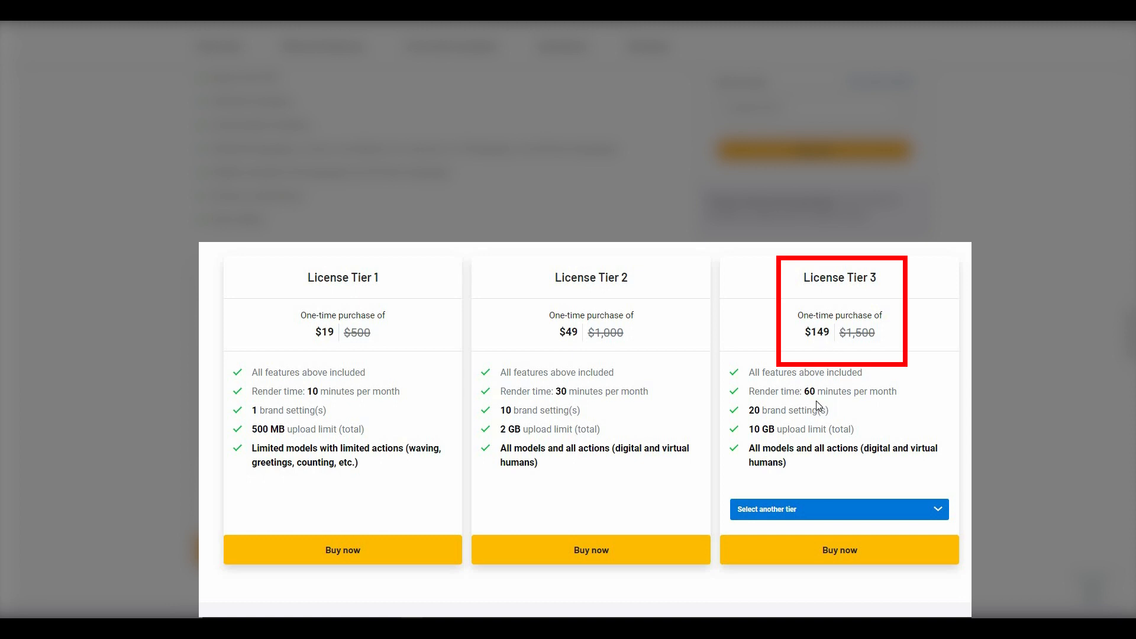
Step: Check the license tiers above Tier 3 on AppSumo, and compare them with the monthly prices on AIDOL Studio's own pricing page
{"action": "left_click", "coordinate": [779, 512]}
{"action": "key", "text": "Down"}
{"action": "key", "text": "Down"}
{"action": "key", "text": "Down"}
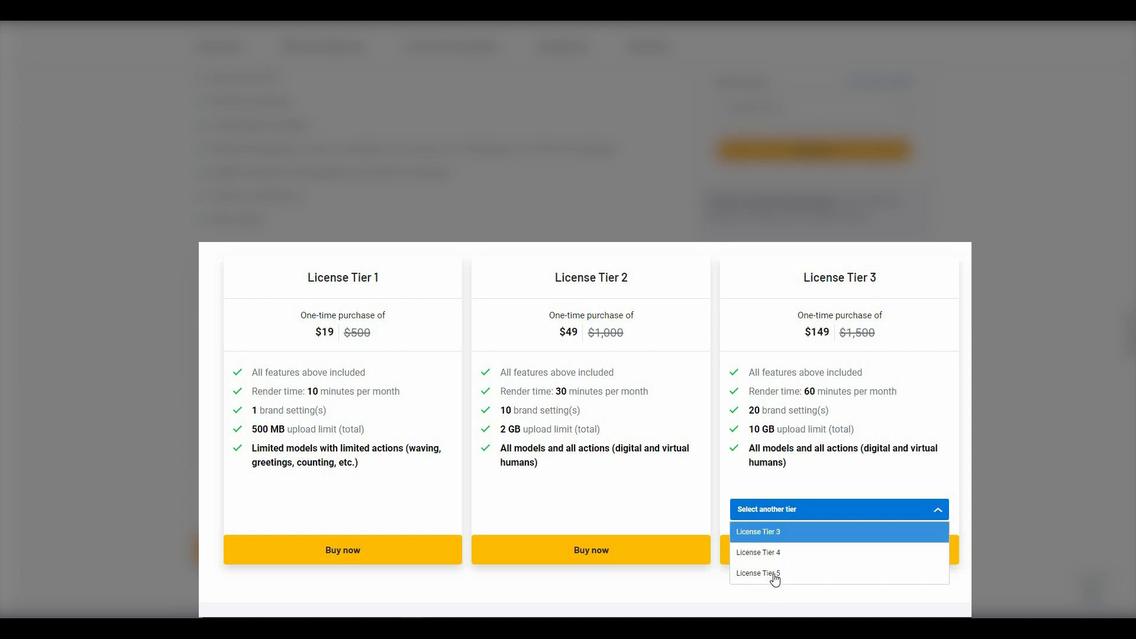
{"action": "key", "text": "Return"}
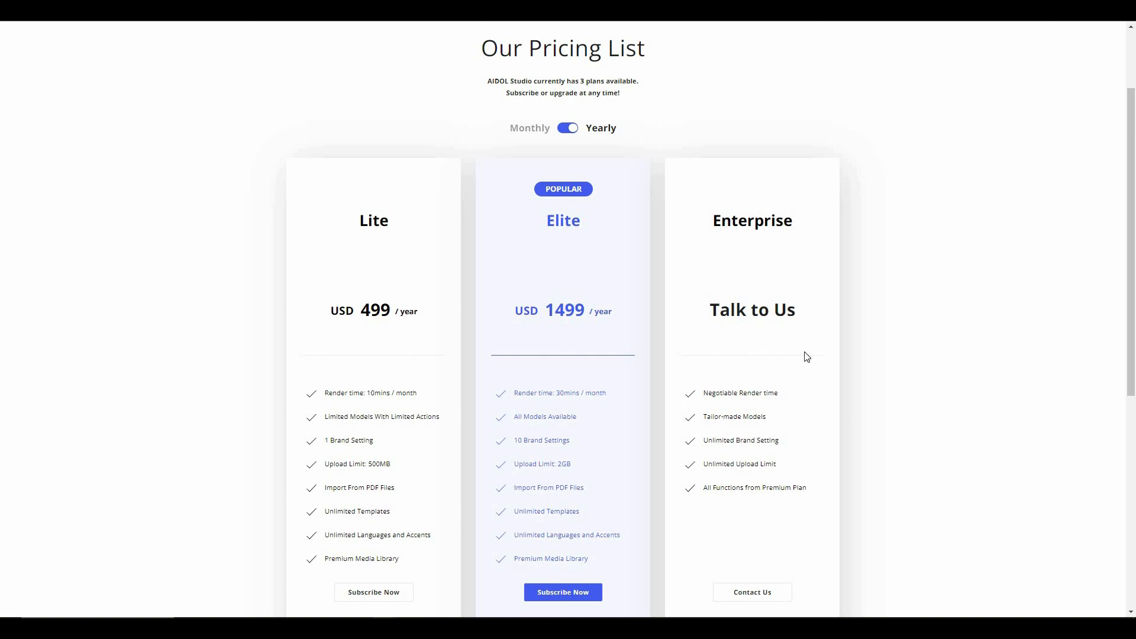
{"action": "left_click", "coordinate": [569, 130]}
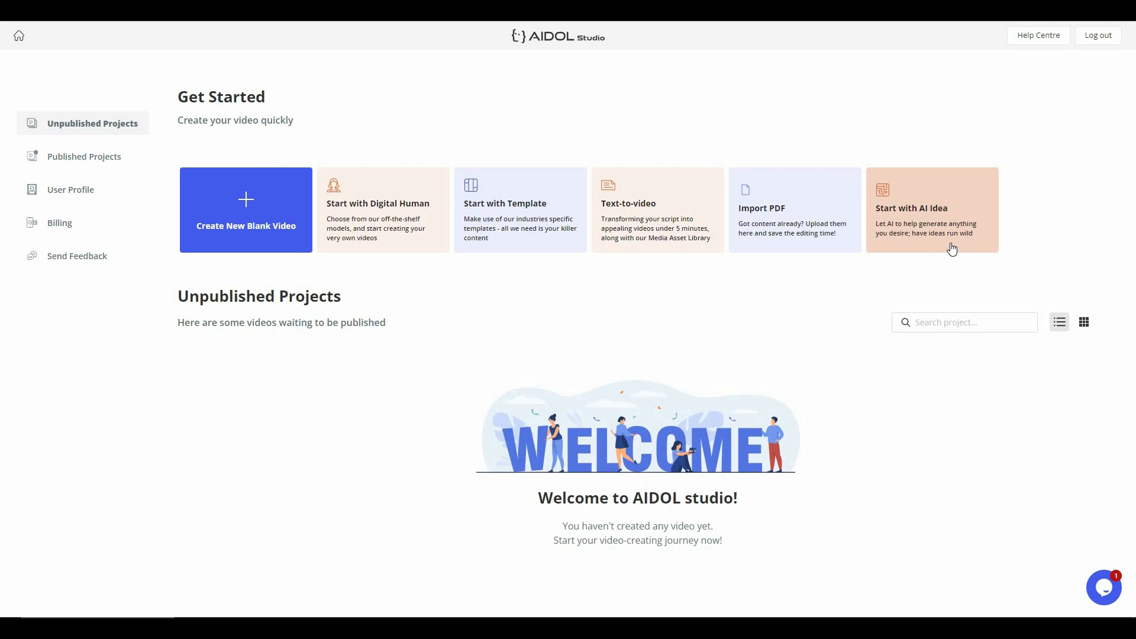
Step: Start a new video with a digital human and browse the available presenters
{"action": "left_click", "coordinate": [404, 238]}
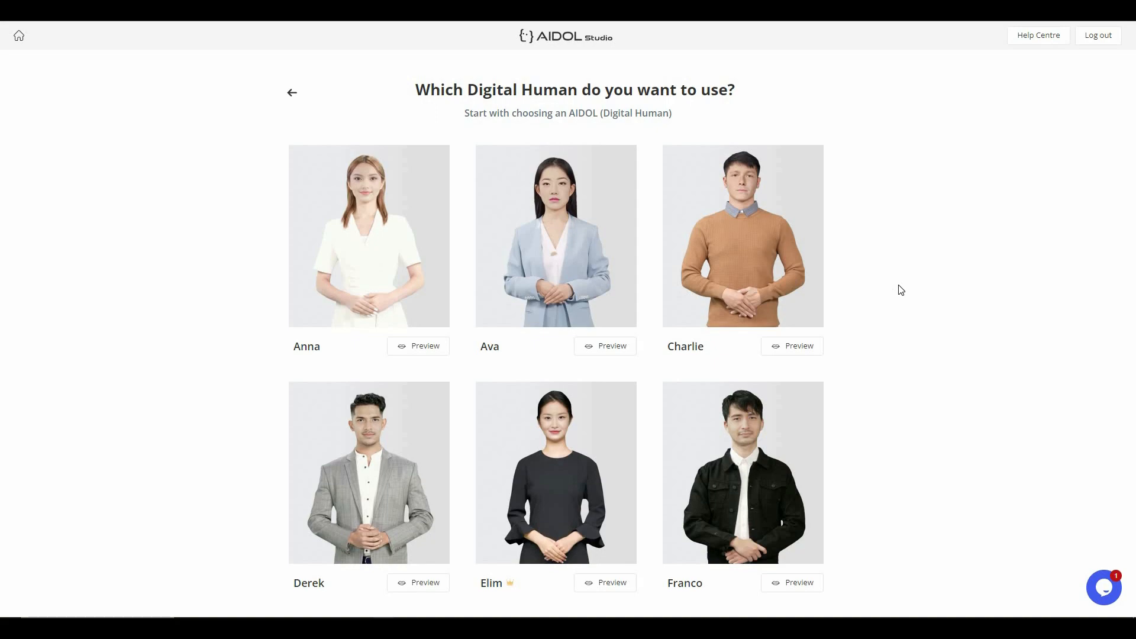
{"action": "scroll", "coordinate": [900, 290], "scroll_direction": "down", "scroll_amount": 12}
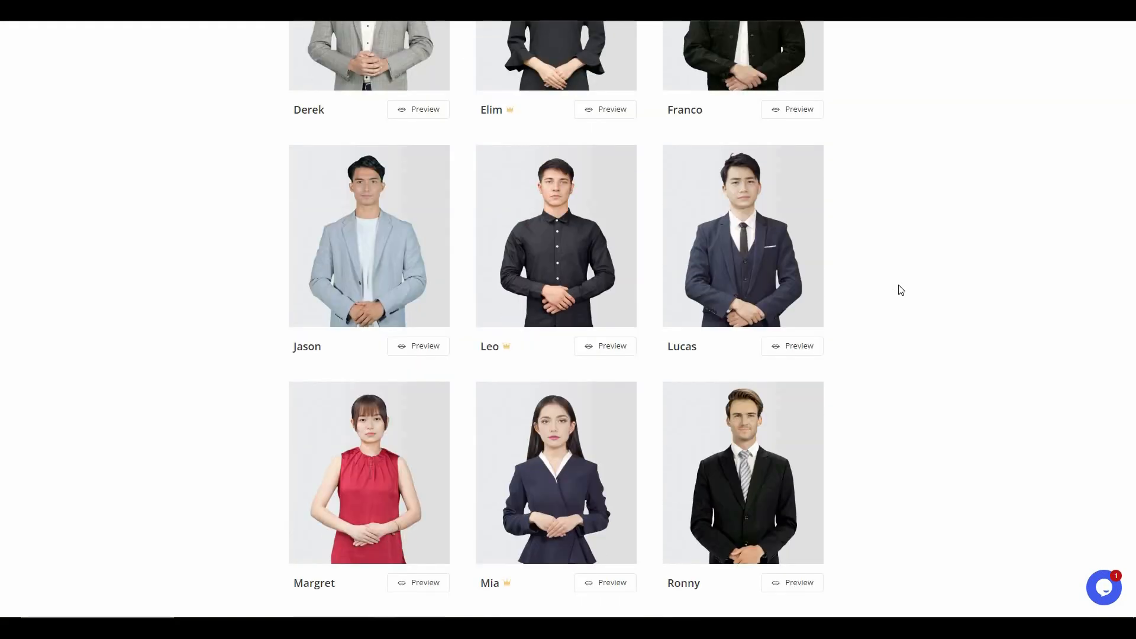
{"action": "scroll", "coordinate": [900, 290], "scroll_direction": "down", "scroll_amount": 2}
{"action": "scroll", "coordinate": [900, 290], "scroll_direction": "up", "scroll_amount": 14}
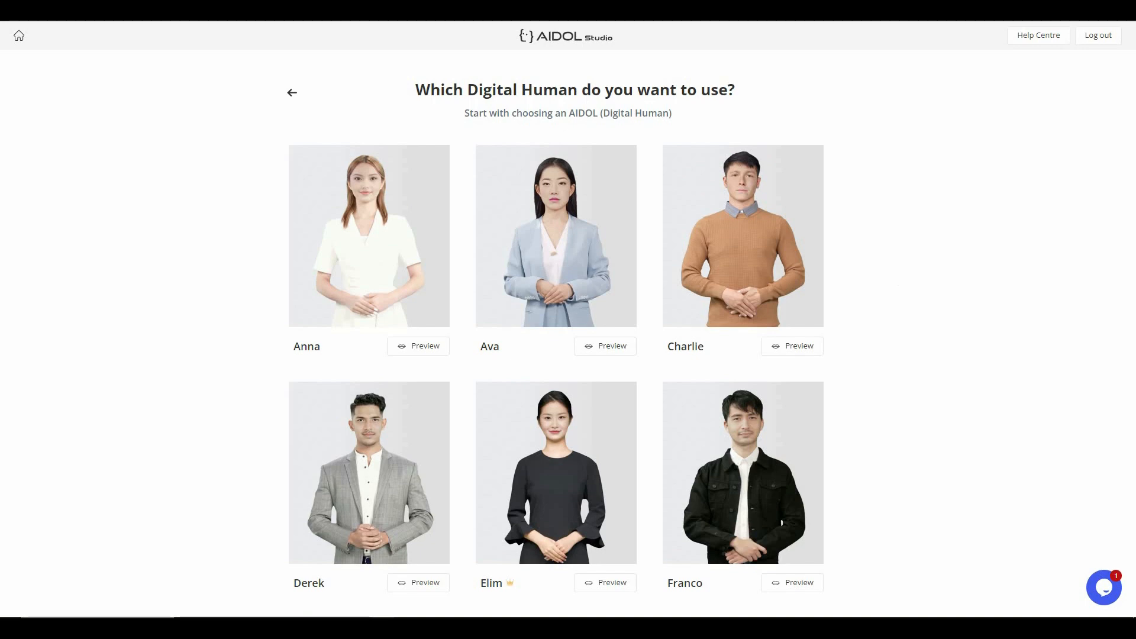
{"action": "scroll", "coordinate": [899, 293], "scroll_direction": "down", "scroll_amount": 1}
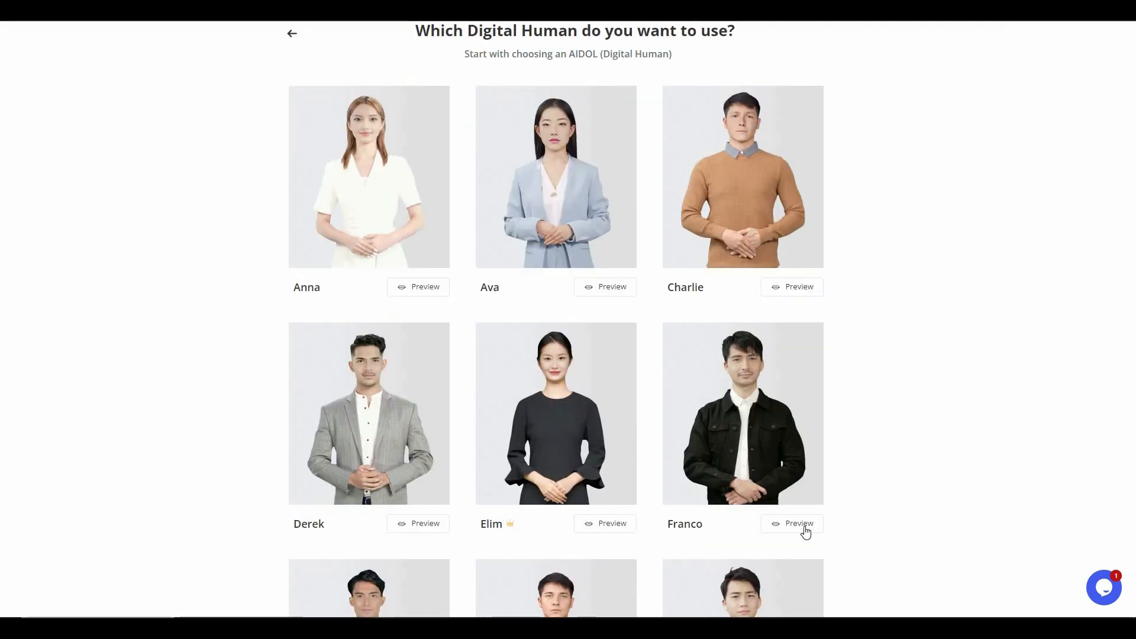
Step: Watch Derek's preview video in full screen, pause it and close the preview
{"action": "left_click", "coordinate": [806, 531]}
{"action": "double_click", "coordinate": [499, 380]}
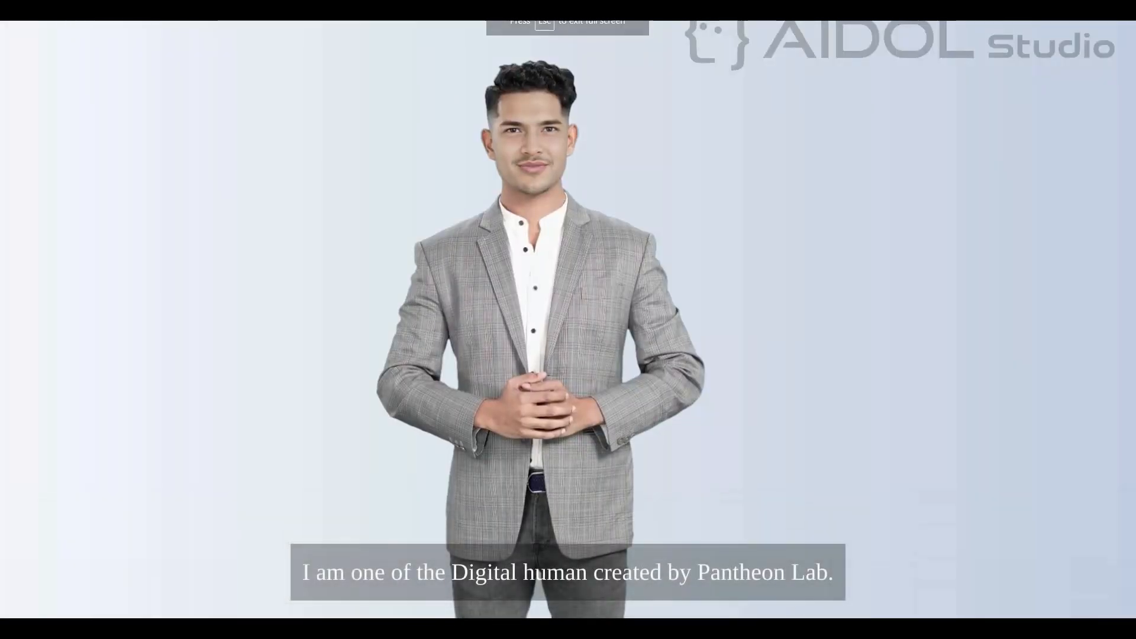
{"action": "left_click", "coordinate": [1069, 593]}
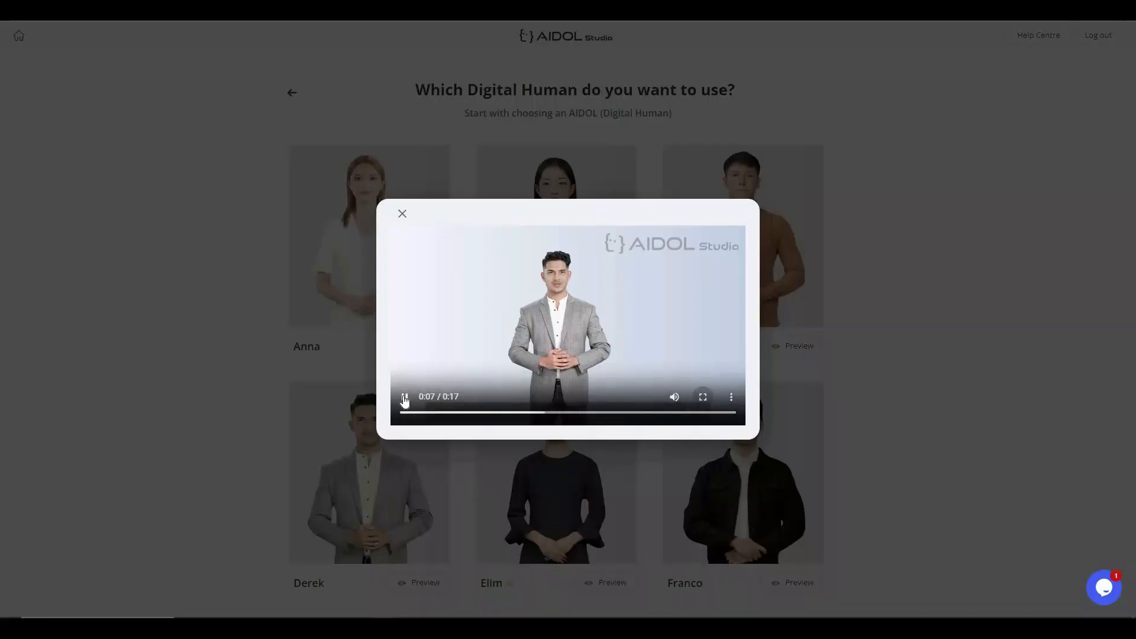
{"action": "left_click", "coordinate": [405, 397]}
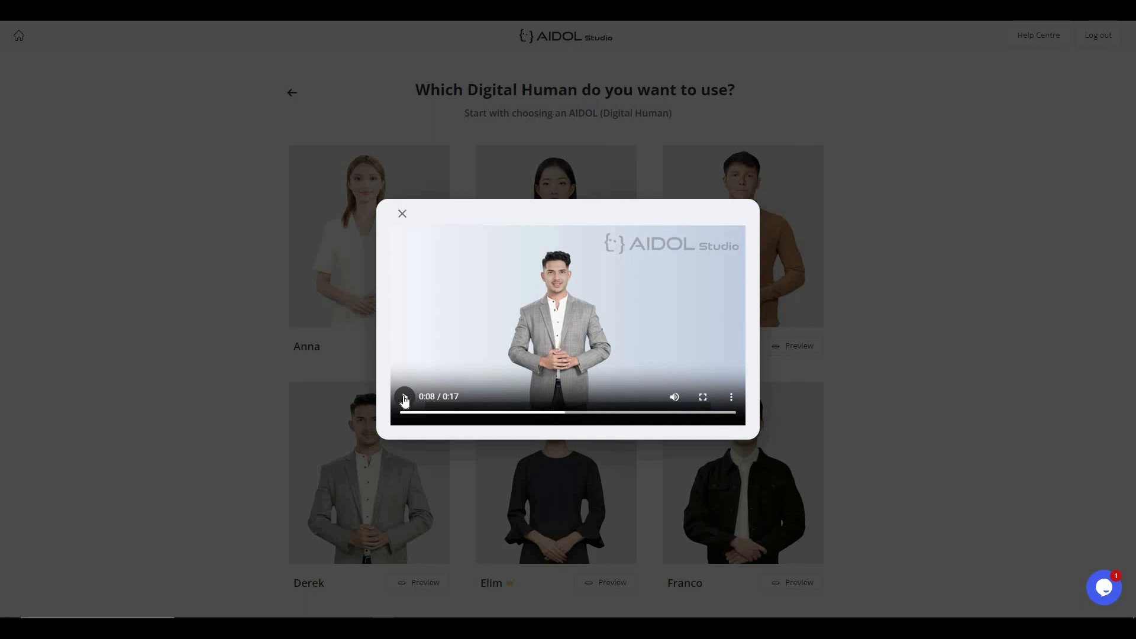
{"action": "left_click", "coordinate": [402, 214]}
Step: Choose Lucas as the digital human for the new video, and try out a second scene before deleting it
{"action": "scroll", "coordinate": [732, 572], "scroll_direction": "down", "scroll_amount": 4}
{"action": "left_click", "coordinate": [738, 500]}
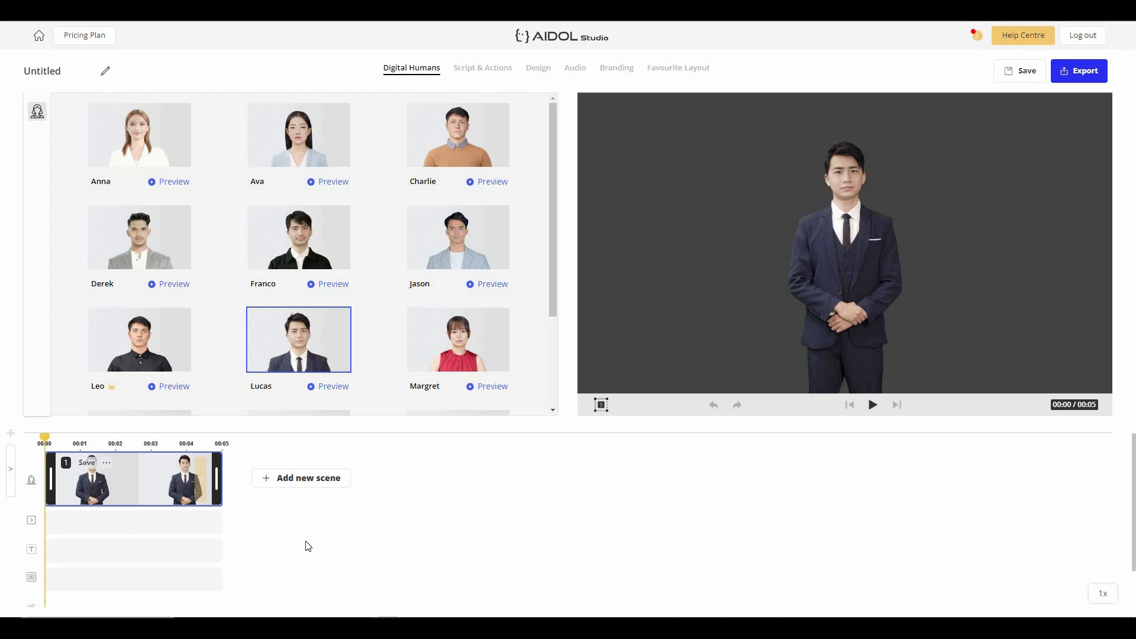
{"action": "left_click", "coordinate": [310, 479]}
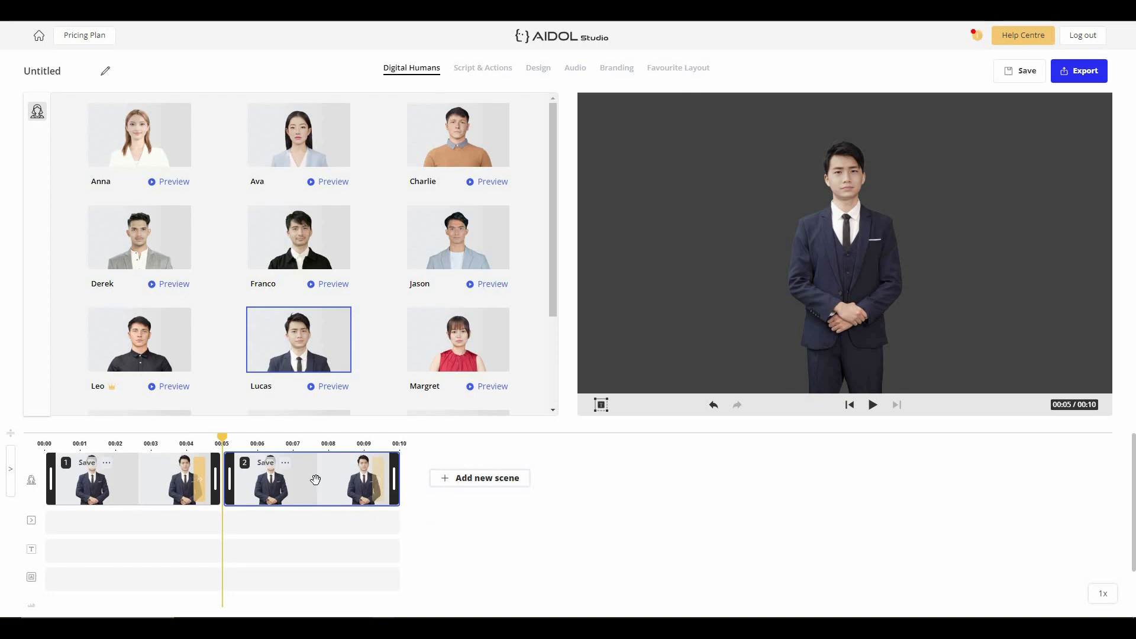
{"action": "key", "text": "Delete"}
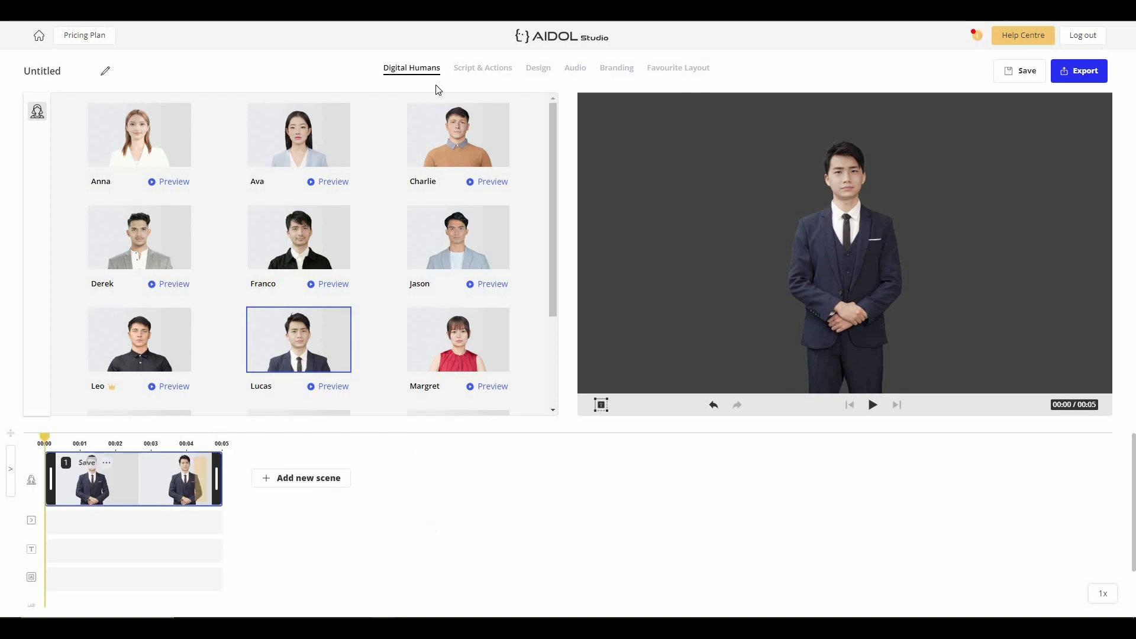
Step: Enter the script "Welcome, everyone! I'm thrilled to have you here today." and add a Clapping action after it
{"action": "left_click", "coordinate": [483, 69]}
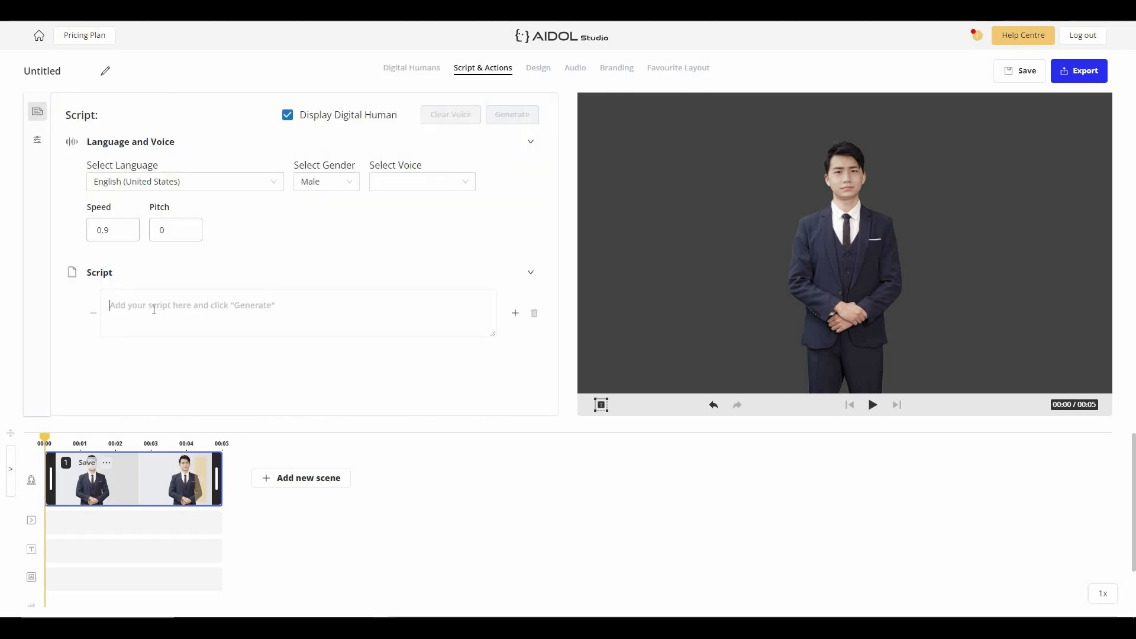
{"action": "type", "text": "Welcome, everyone! I'm thrilled to have you here today."}
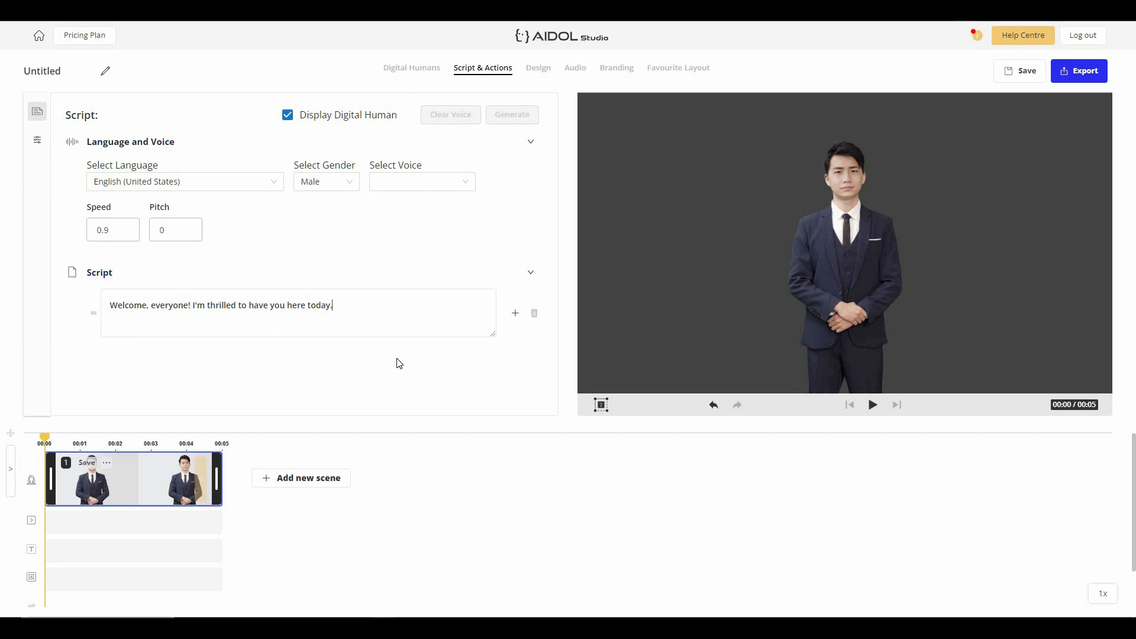
{"action": "left_click", "coordinate": [514, 314]}
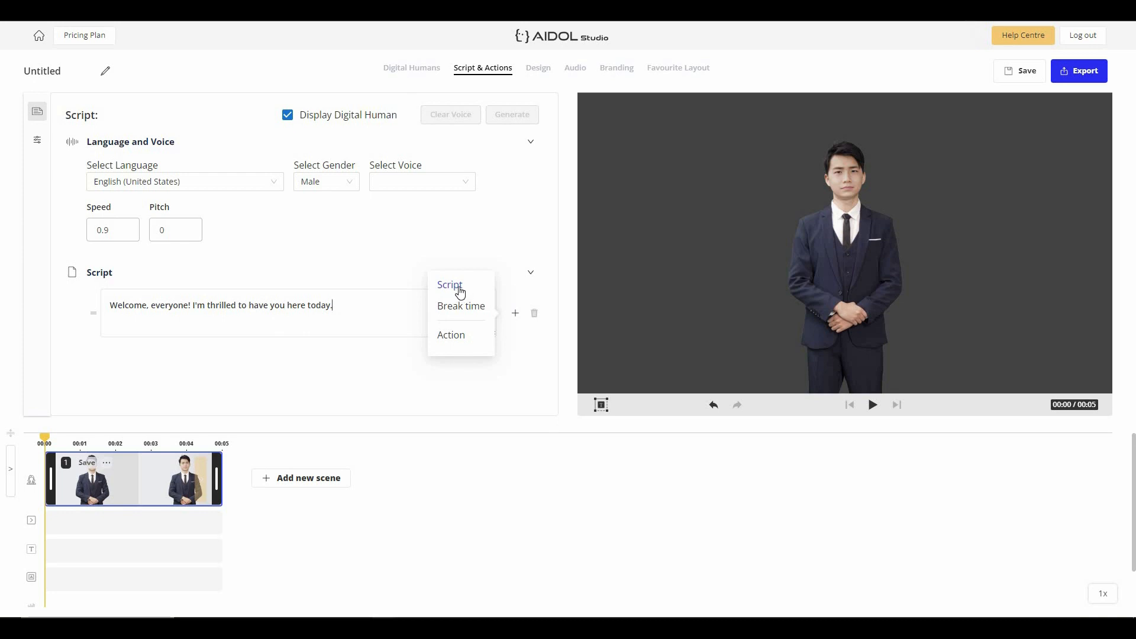
{"action": "left_click", "coordinate": [458, 342]}
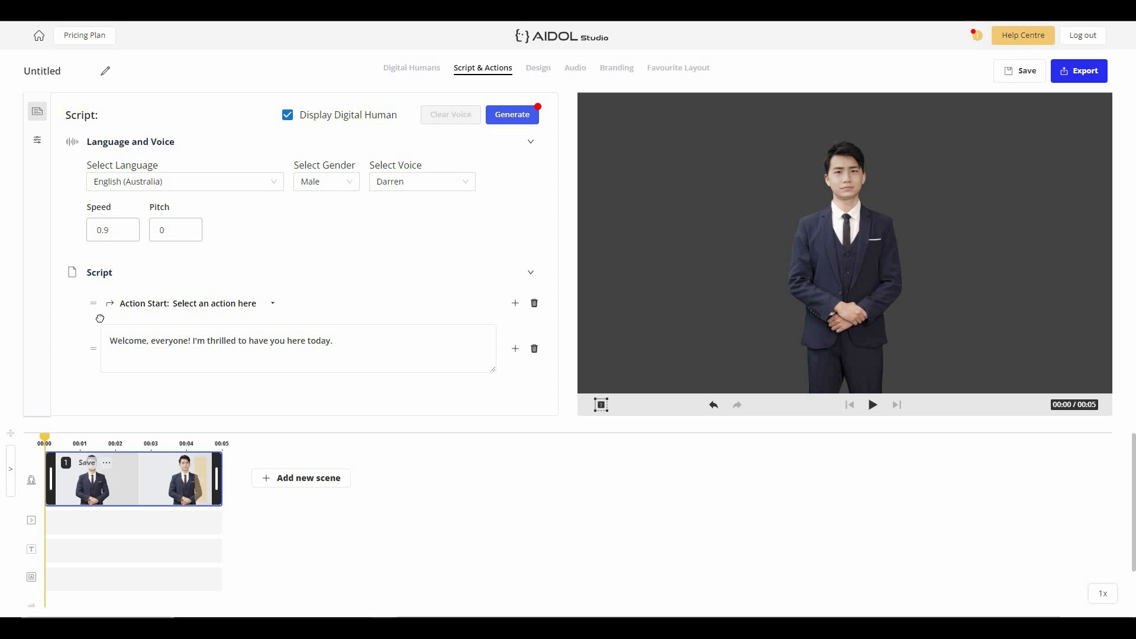
{"action": "left_click_drag", "start_coordinate": [92, 302], "coordinate": [121, 329]}
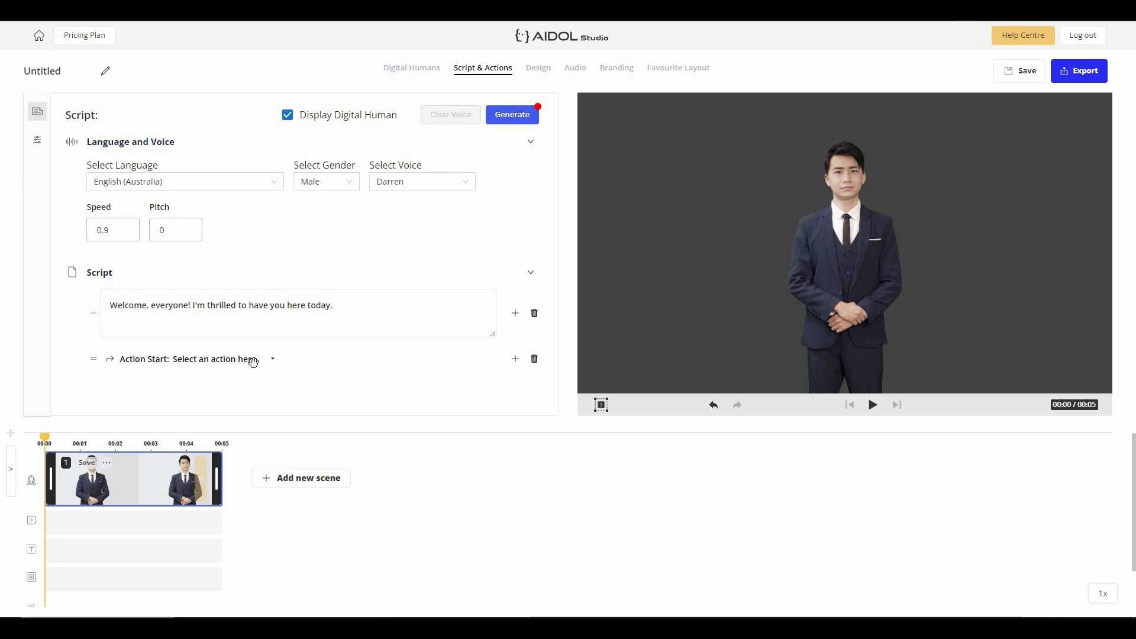
{"action": "left_click", "coordinate": [297, 366]}
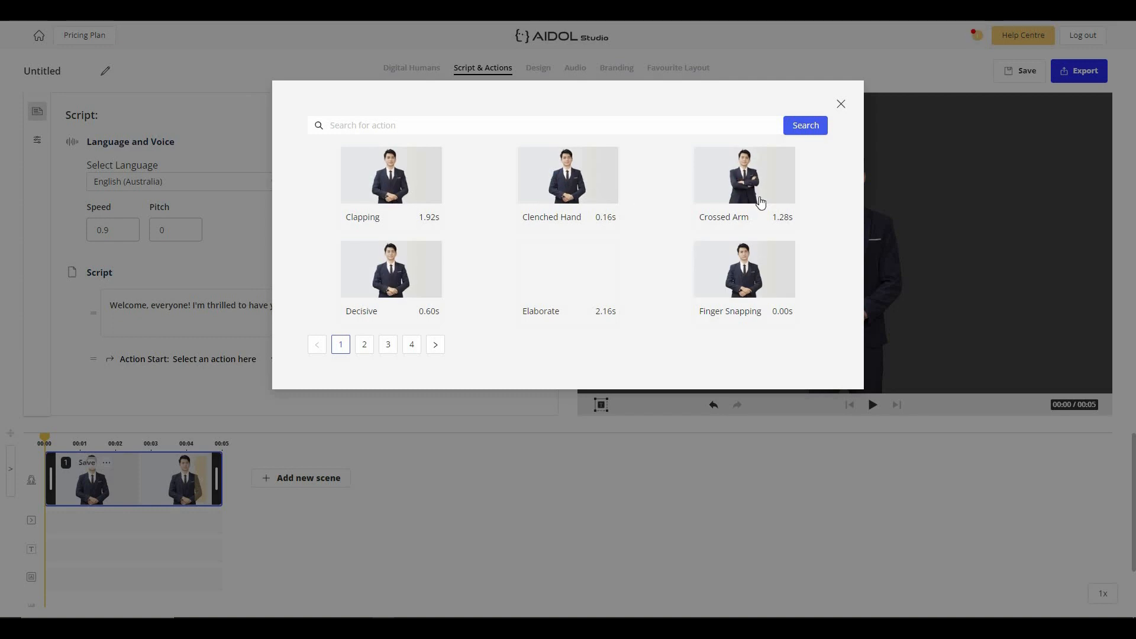
{"action": "left_click", "coordinate": [395, 186]}
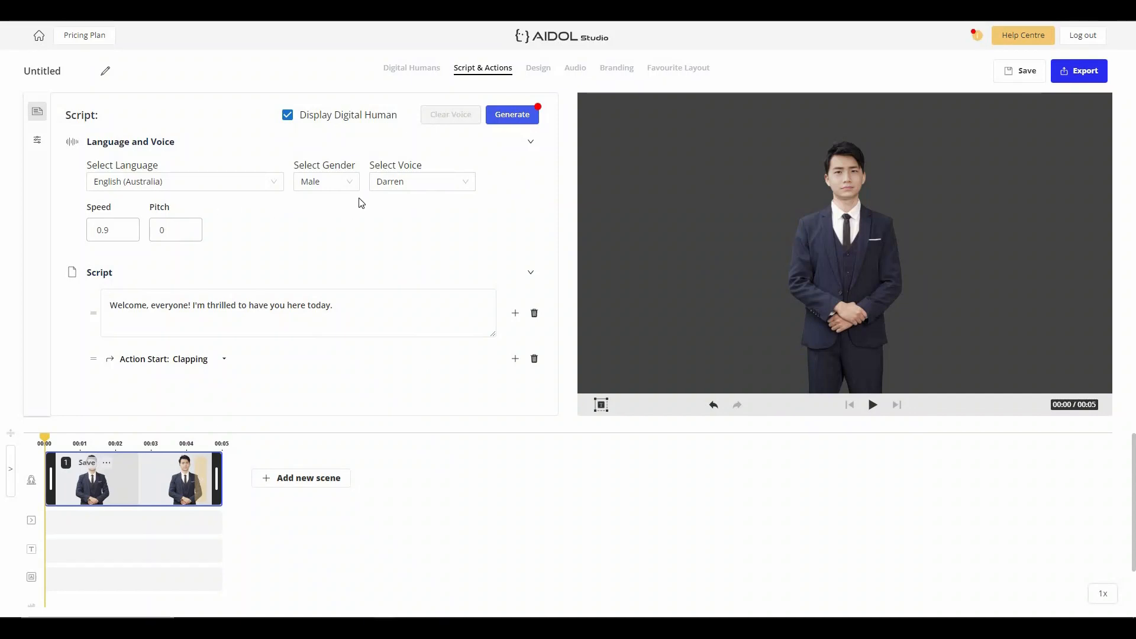
Step: Set the script's language to English (Canada) and check which male voices are offered for it
{"action": "left_click", "coordinate": [177, 181]}
{"action": "scroll", "coordinate": [197, 325], "scroll_direction": "down", "scroll_amount": 3}
{"action": "left_click", "coordinate": [178, 237]}
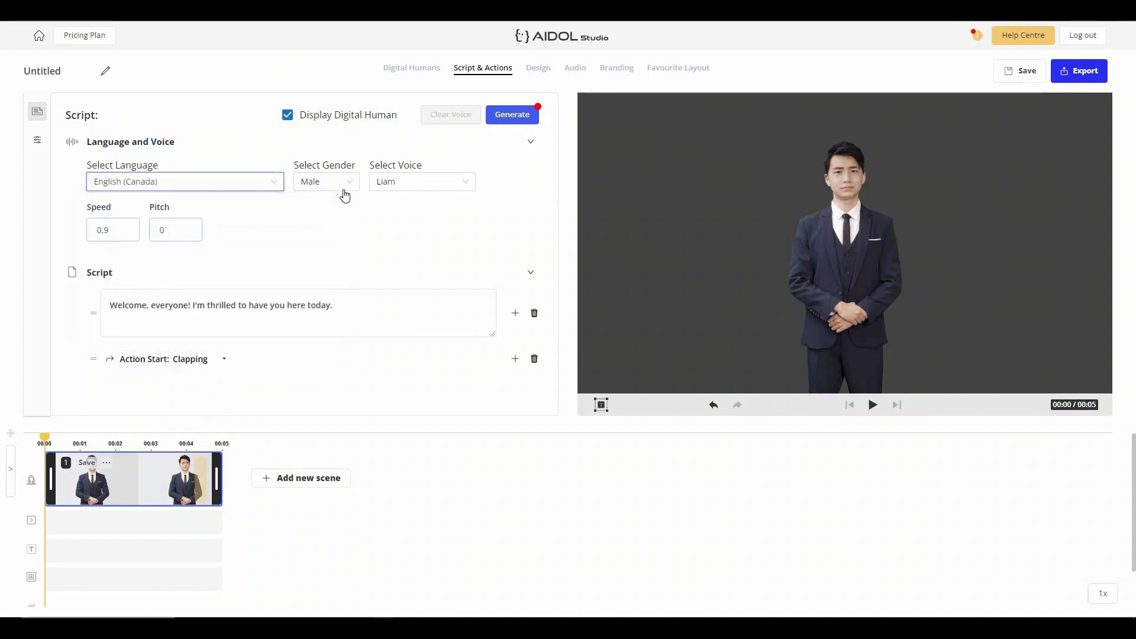
{"action": "left_click", "coordinate": [416, 188]}
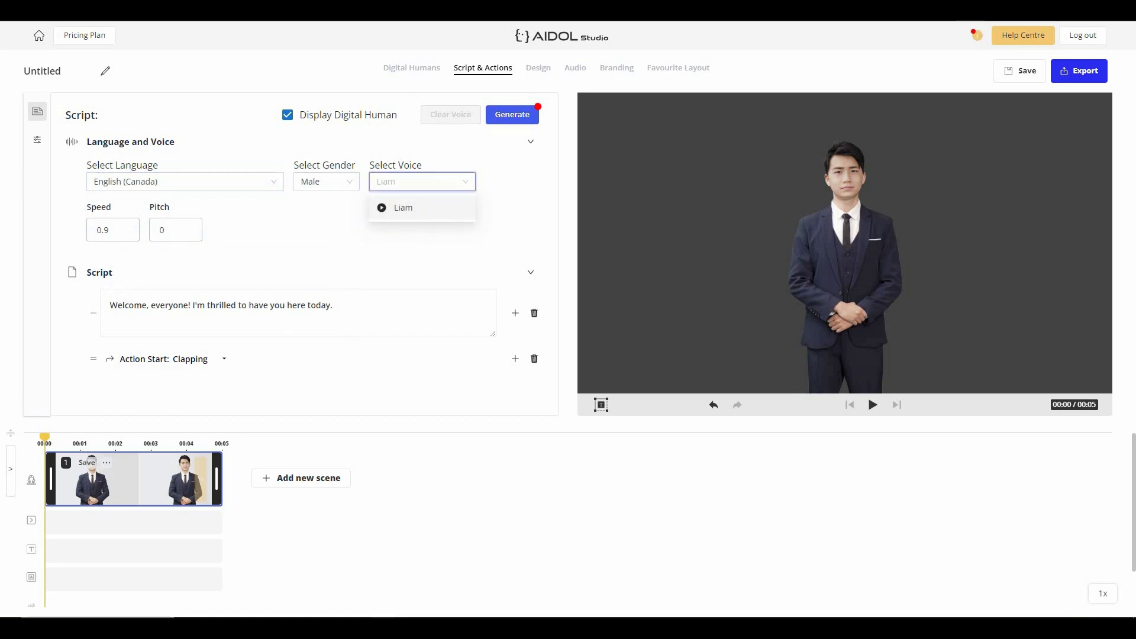
{"action": "left_click", "coordinate": [327, 236]}
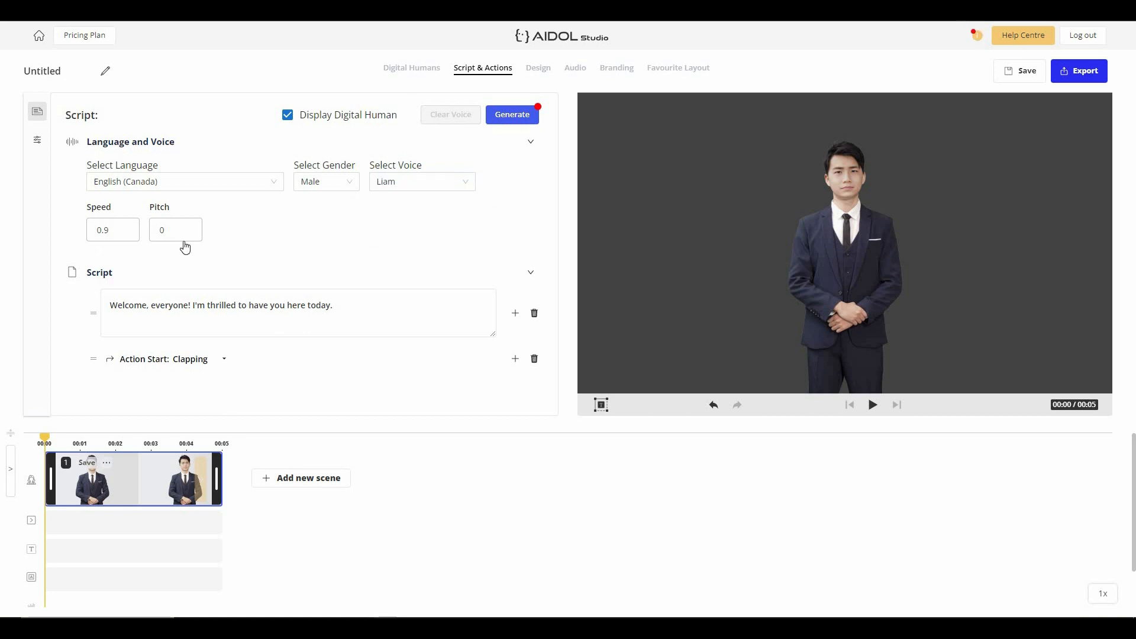
Step: Generate the voice for the script with the Liam voice, and play the scene to check the speech and Clapping action
{"action": "left_click", "coordinate": [522, 116]}
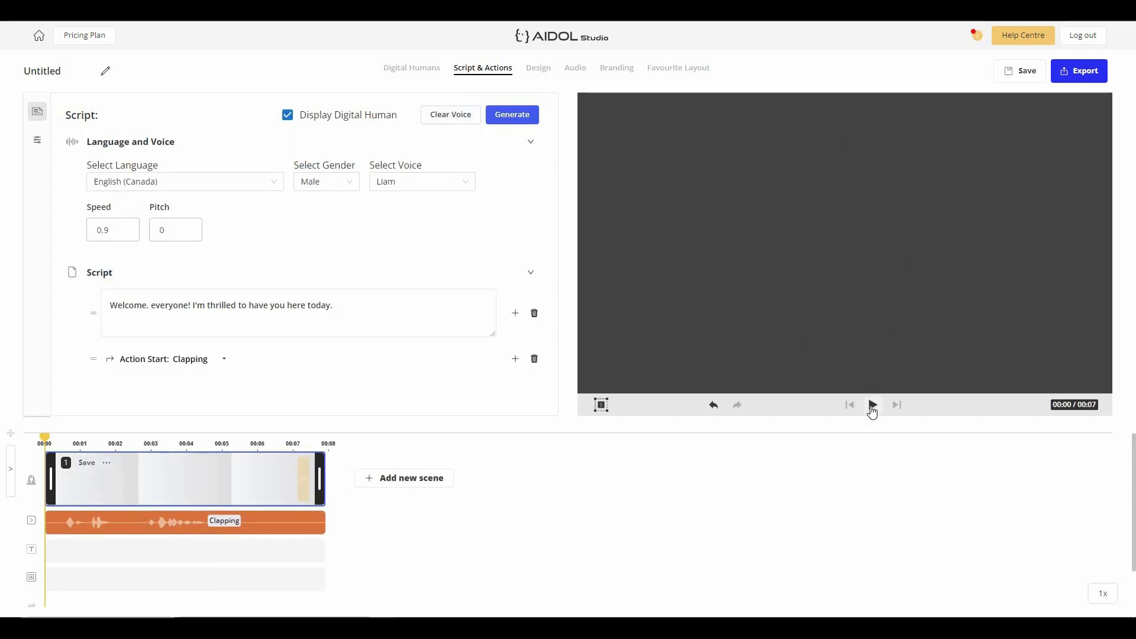
{"action": "left_click", "coordinate": [871, 405]}
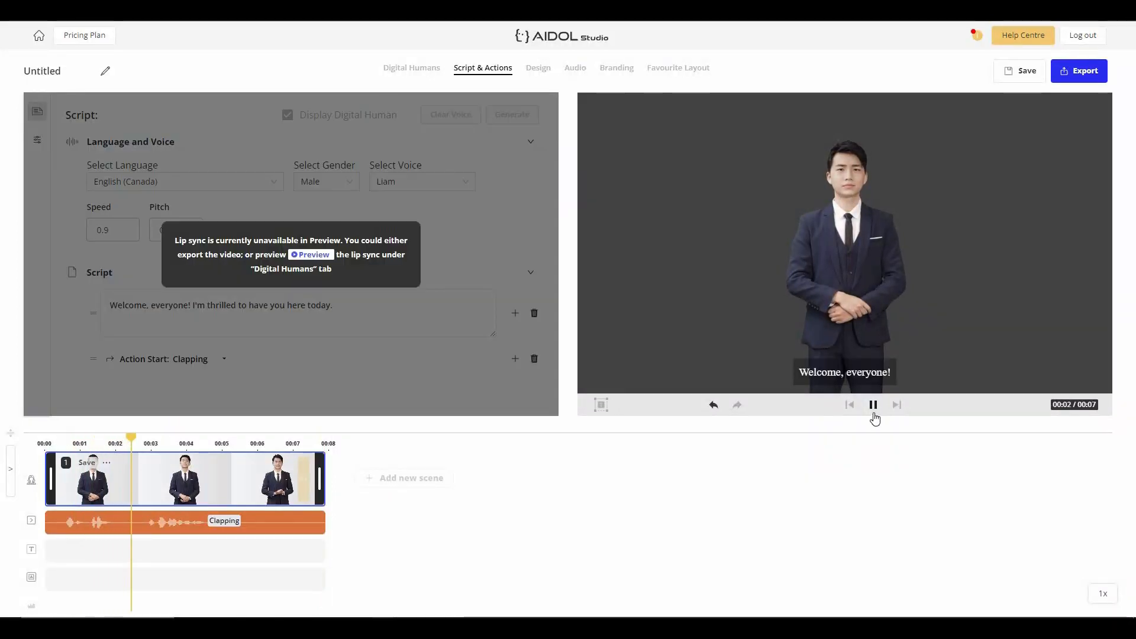
{"action": "left_click", "coordinate": [874, 414]}
{"action": "left_click", "coordinate": [874, 414]}
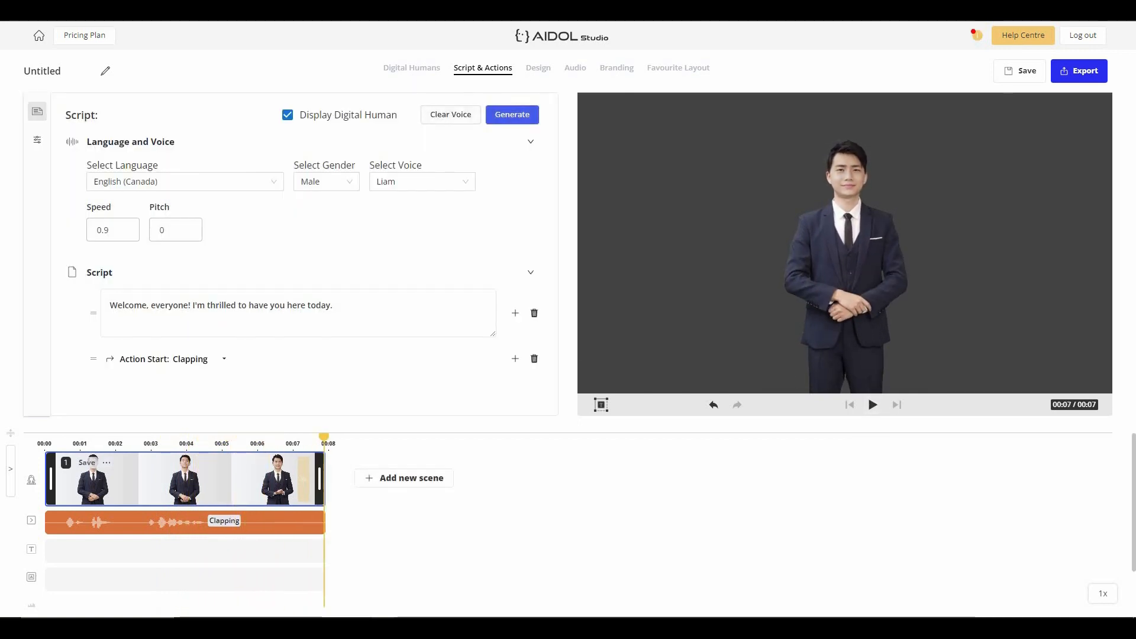
Step: Watch Lucas's sample video from the digital human library in full screen, and close the preview
{"action": "left_click", "coordinate": [414, 76]}
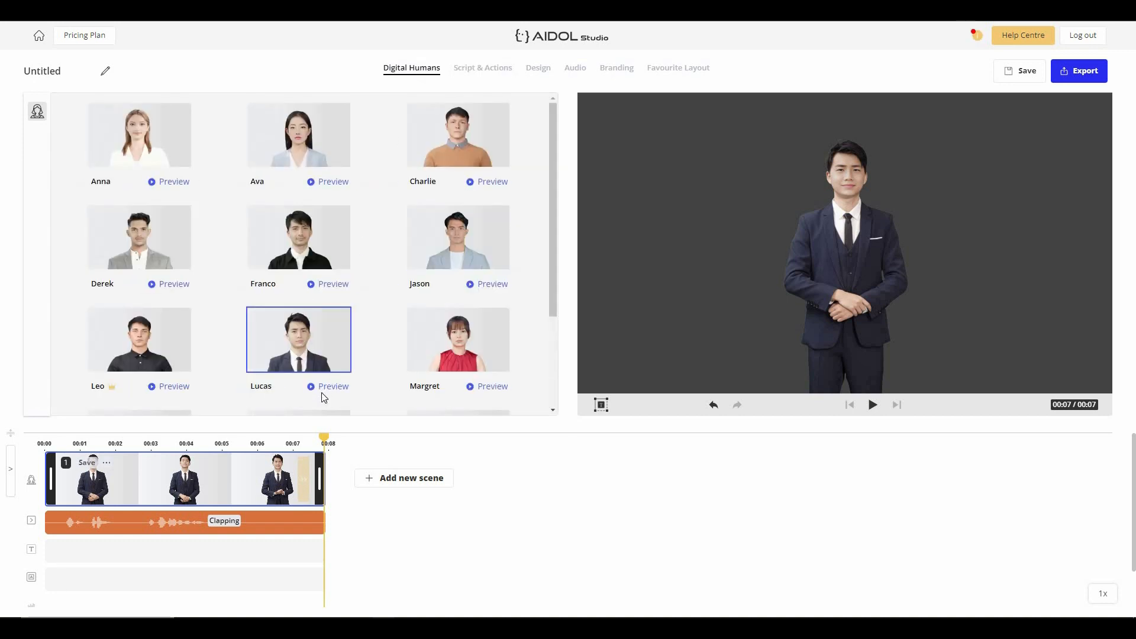
{"action": "left_click", "coordinate": [329, 387]}
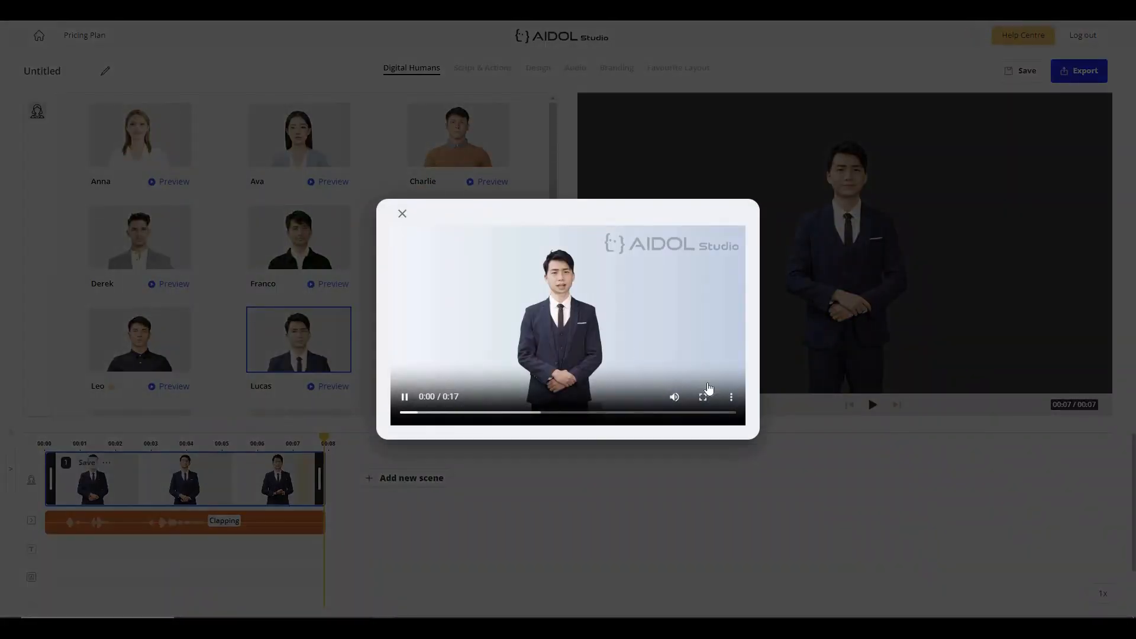
{"action": "left_click", "coordinate": [702, 397]}
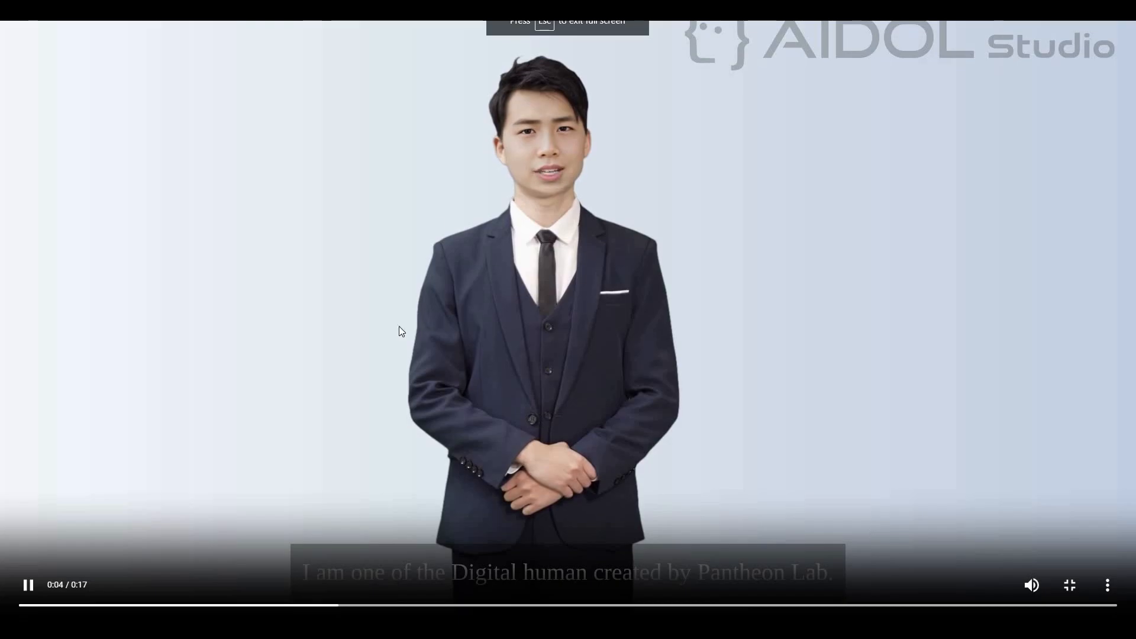
{"action": "key", "text": "Escape"}
{"action": "left_click", "coordinate": [795, 286]}
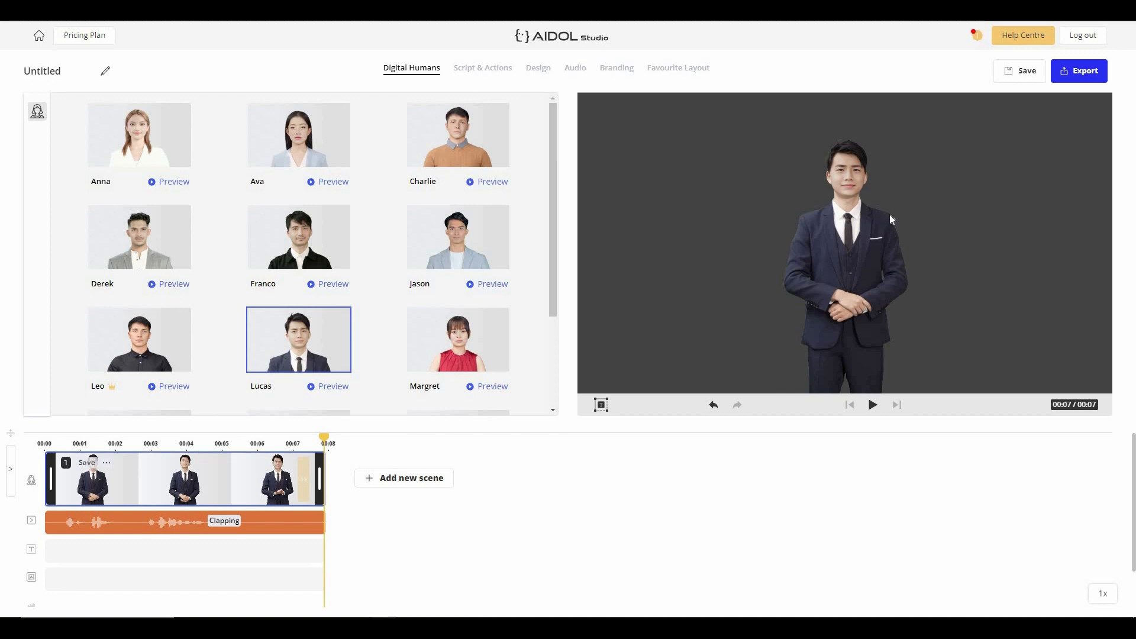
Step: Return to the script and replay the generated scene, pausing at several points up to the Clapping action
{"action": "left_click", "coordinate": [465, 70]}
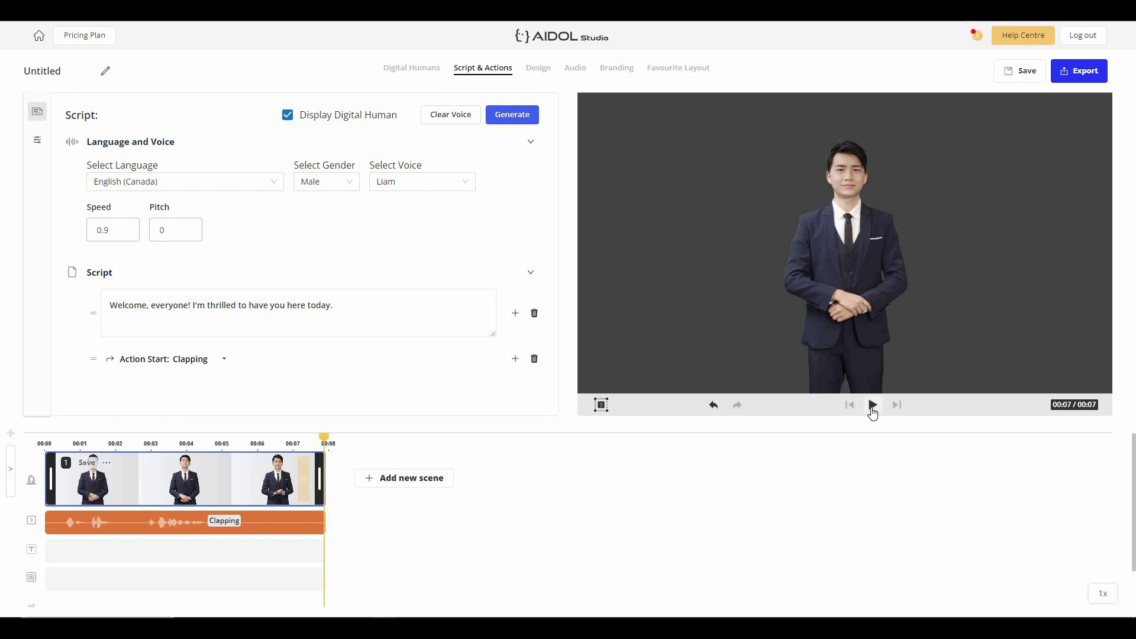
{"action": "left_click", "coordinate": [872, 407]}
{"action": "left_click", "coordinate": [870, 406]}
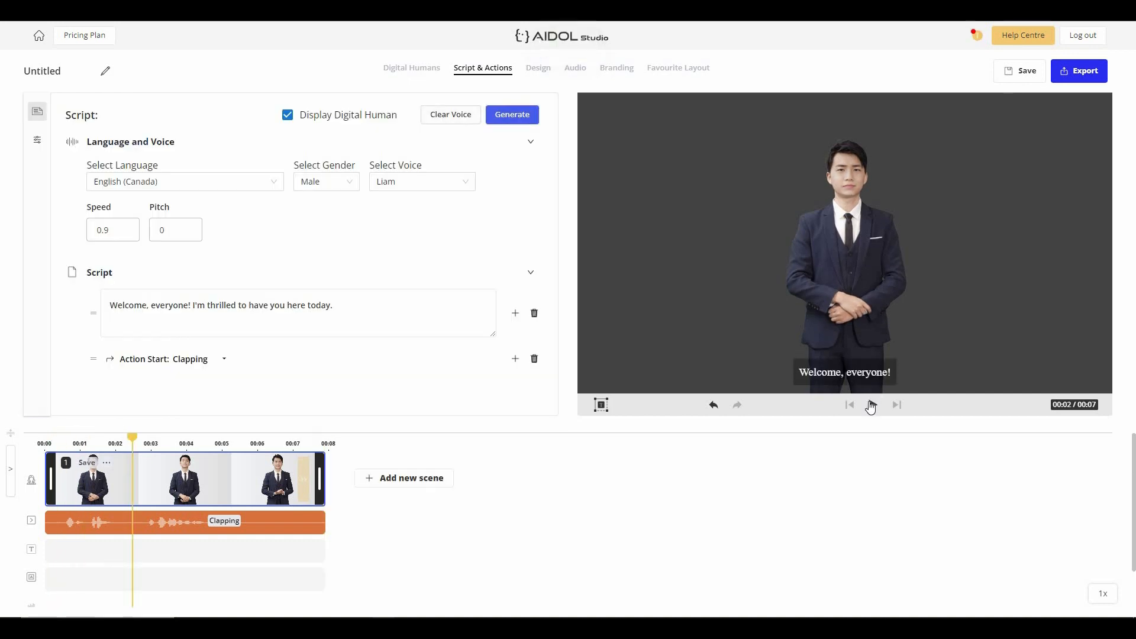
{"action": "left_click", "coordinate": [873, 406]}
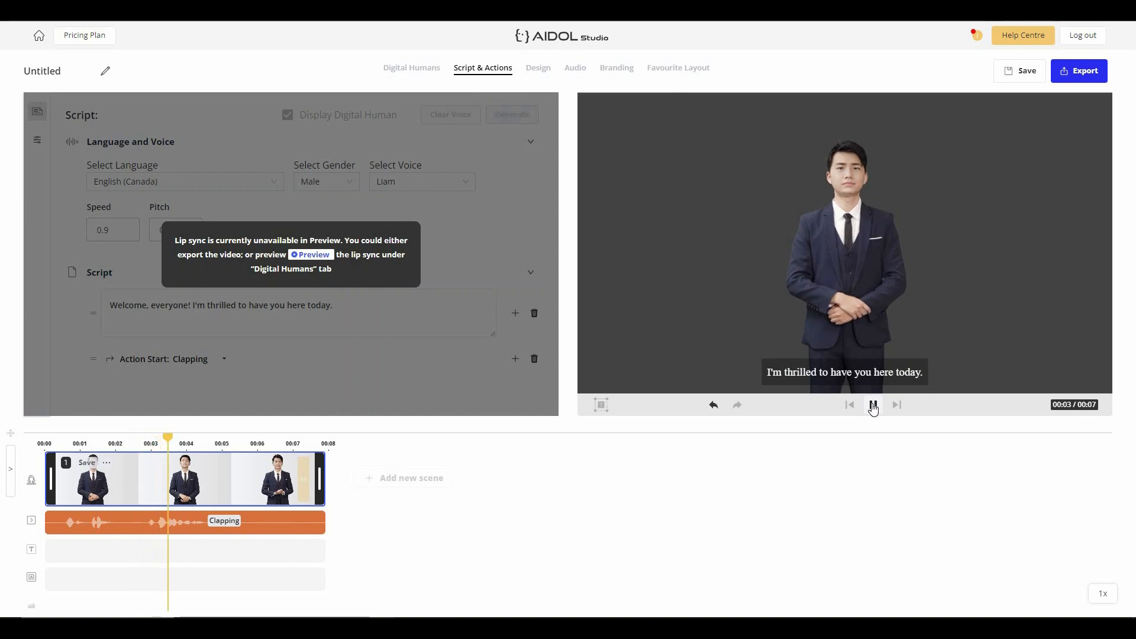
{"action": "left_click", "coordinate": [872, 407]}
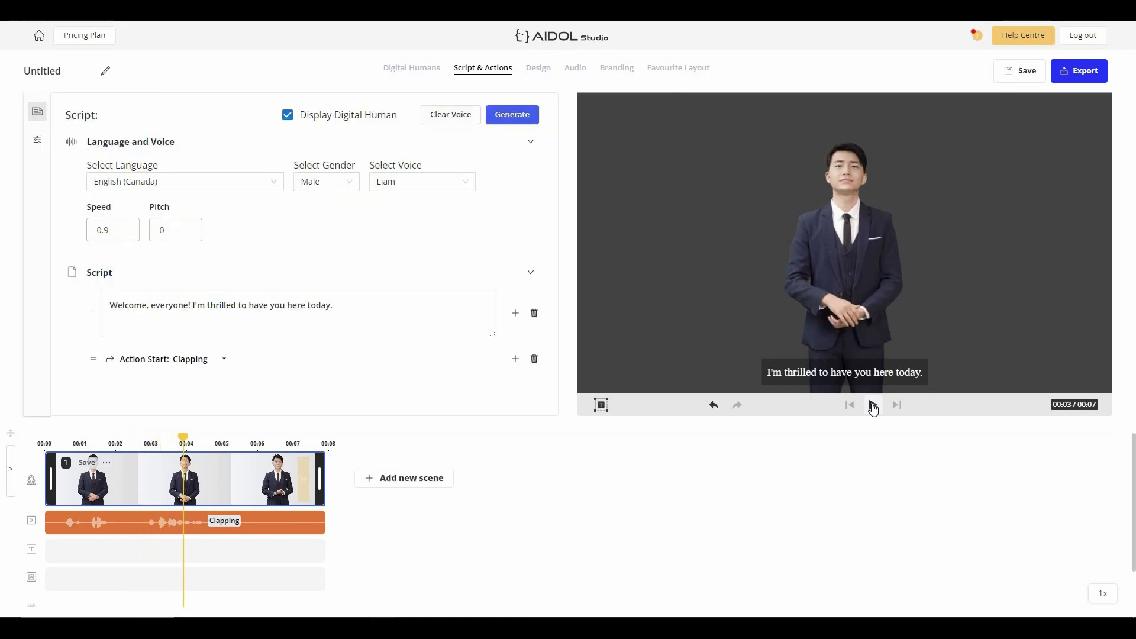
{"action": "left_click", "coordinate": [873, 407]}
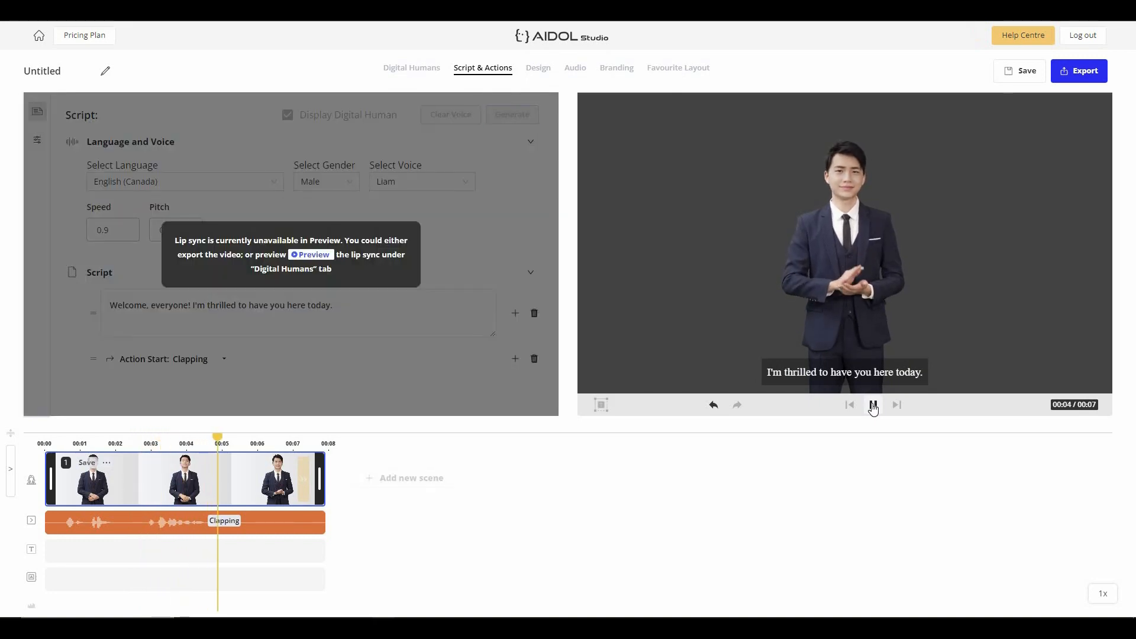
{"action": "left_click", "coordinate": [935, 307]}
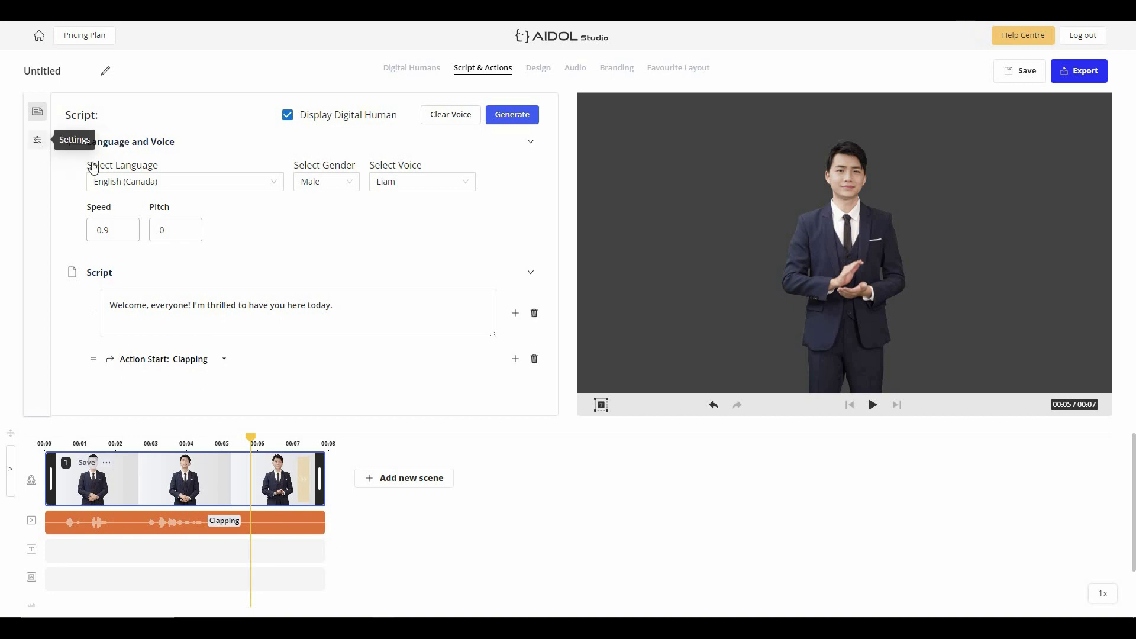
Step: Review the script's voice volume, subtitle, text style and background detail settings
{"action": "left_click", "coordinate": [37, 140]}
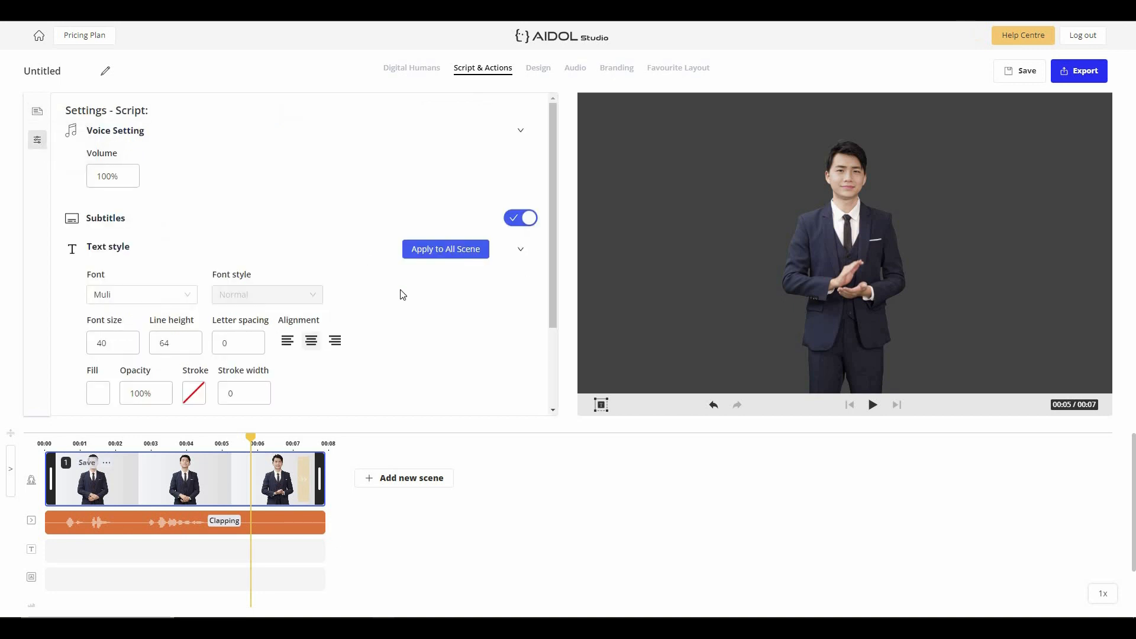
{"action": "scroll", "coordinate": [401, 294], "scroll_direction": "down", "scroll_amount": 1}
{"action": "scroll", "coordinate": [119, 183], "scroll_direction": "up", "scroll_amount": 1}
{"action": "scroll", "coordinate": [199, 216], "scroll_direction": "down", "scroll_amount": 2}
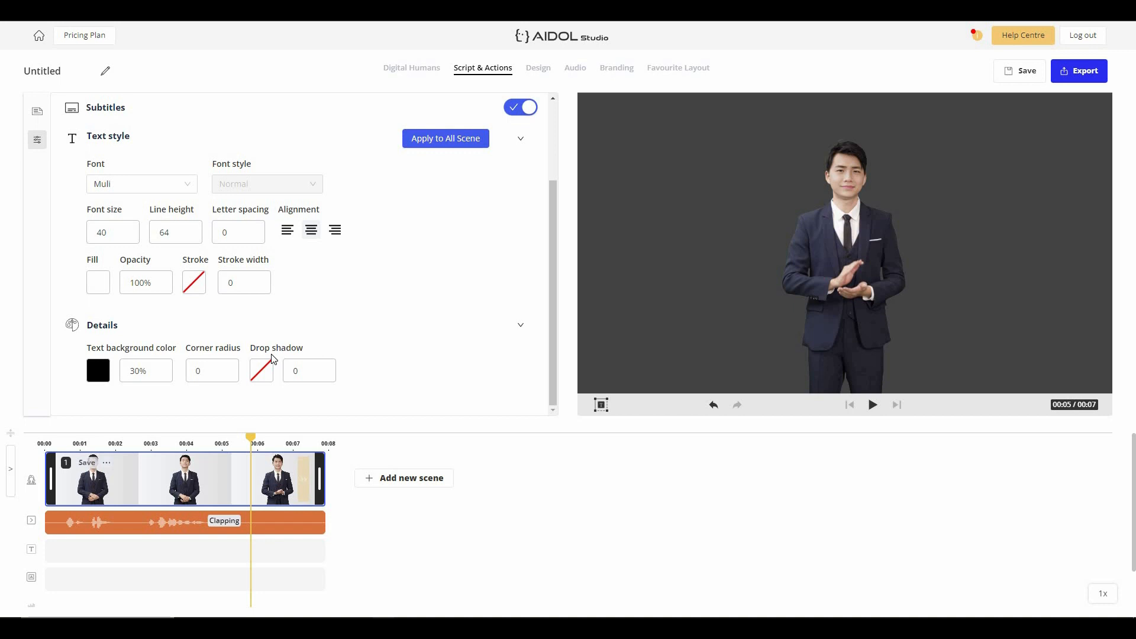
Step: Browse the Commerce, Development and Financial design templates, and view the layouts of the Rainbow Contrail template
{"action": "left_click", "coordinate": [534, 75]}
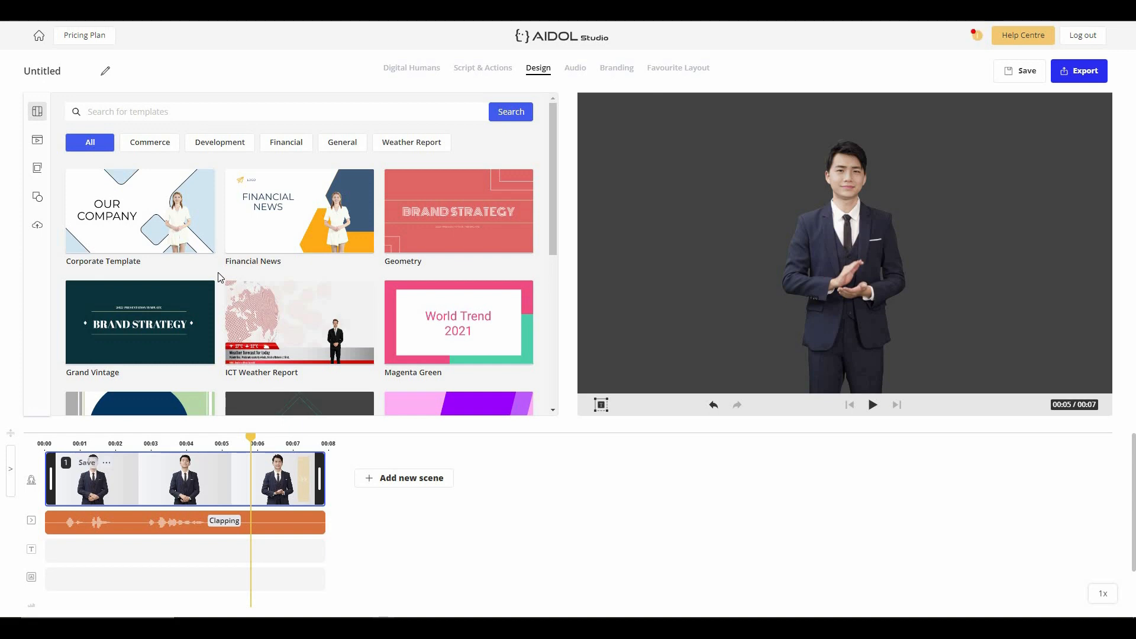
{"action": "left_click", "coordinate": [147, 146]}
{"action": "left_click", "coordinate": [214, 143]}
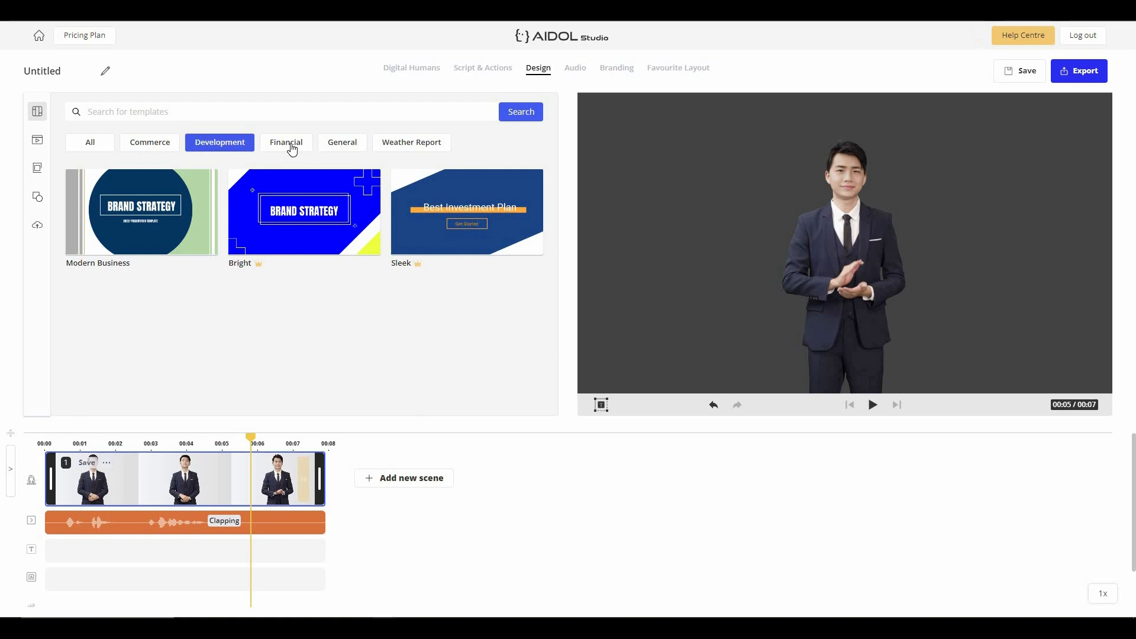
{"action": "left_click", "coordinate": [289, 145]}
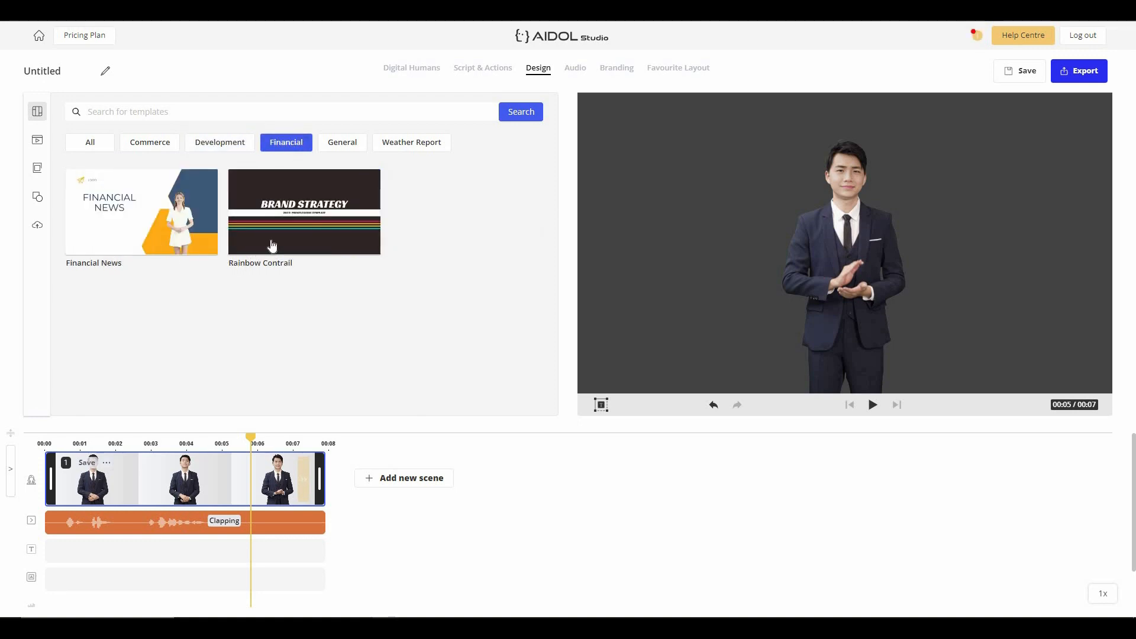
{"action": "left_click", "coordinate": [291, 234]}
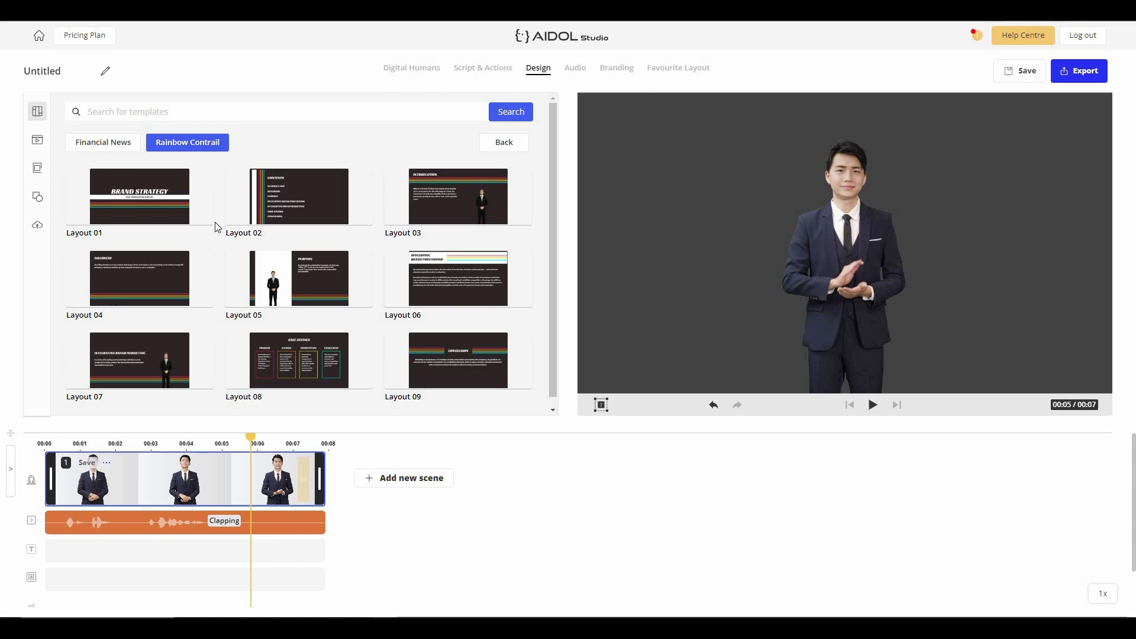
{"action": "scroll", "coordinate": [215, 222], "scroll_direction": "down", "scroll_amount": 1}
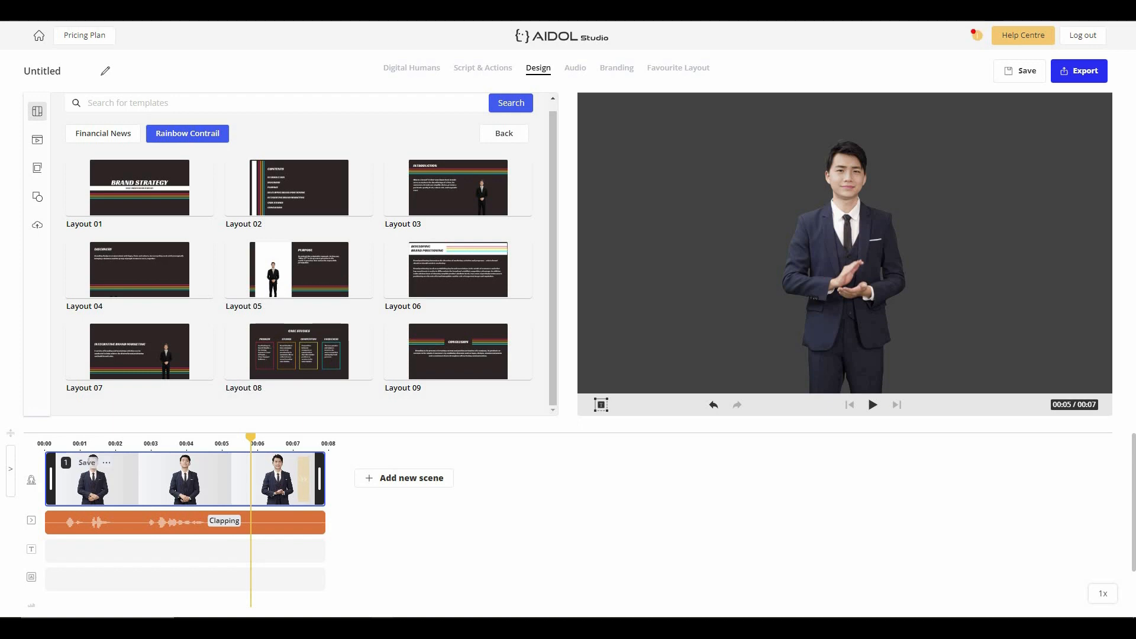
Step: Add the dark purple and pink abstract stock image to the scene behind the digital human
{"action": "left_click", "coordinate": [36, 142]}
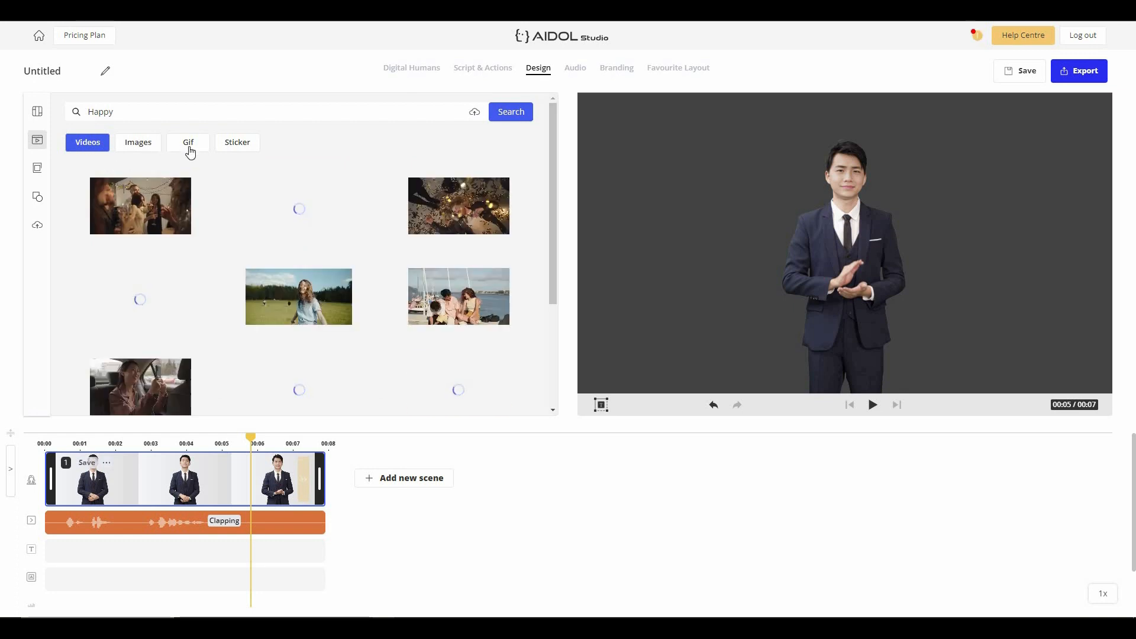
{"action": "left_click", "coordinate": [135, 148]}
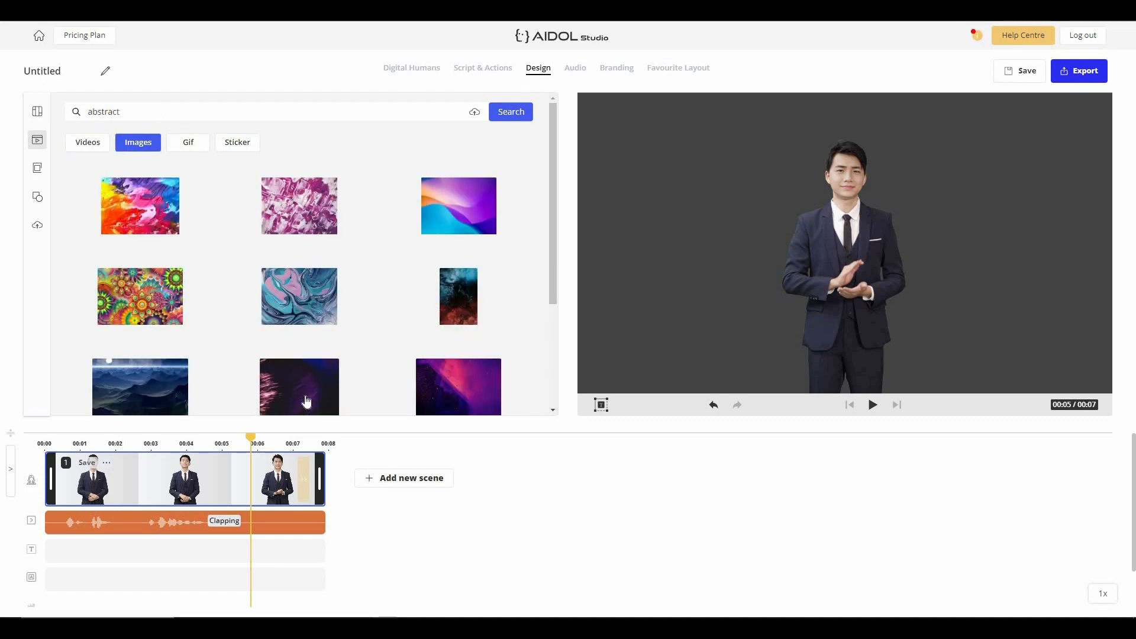
{"action": "left_click", "coordinate": [306, 402]}
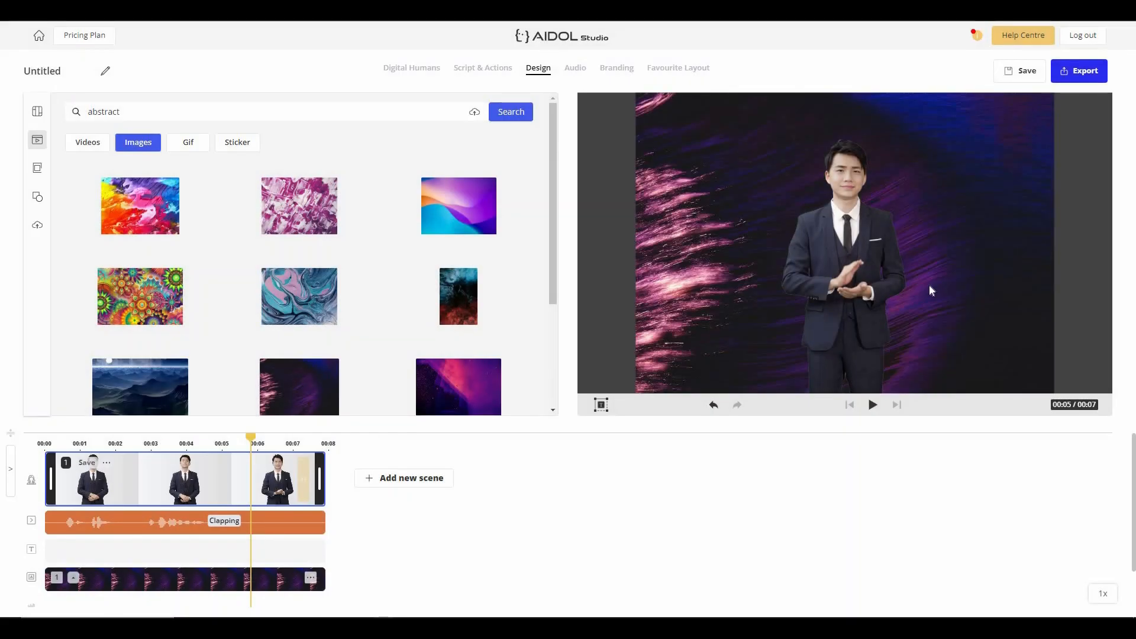
Step: Look through the remaining design resources, including the gradient background colours and the uploaded media area
{"action": "left_click", "coordinate": [39, 170]}
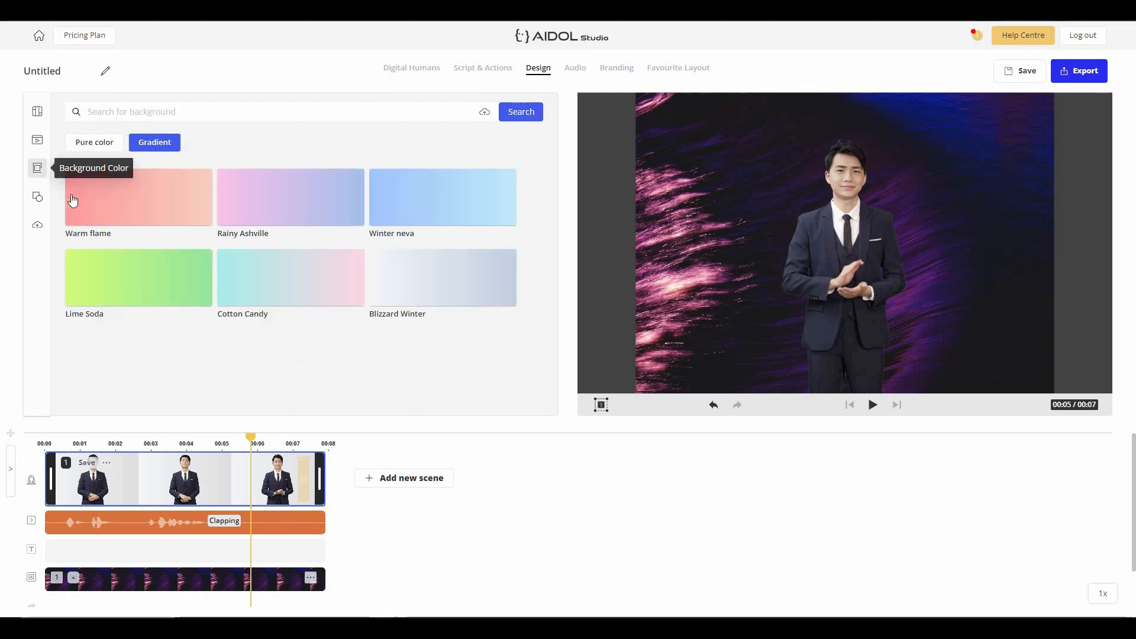
{"action": "left_click", "coordinate": [37, 197]}
{"action": "left_click", "coordinate": [38, 224]}
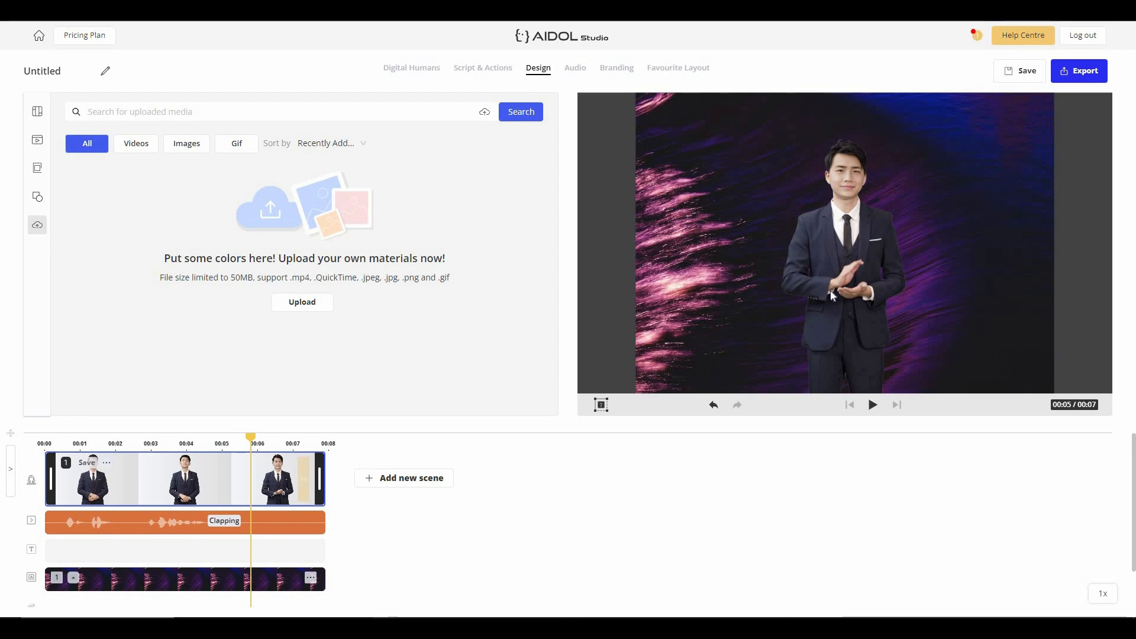
Step: Check the music library, audio uploads and saved favourite layouts, and play the scene with its image background
{"action": "left_click", "coordinate": [581, 72]}
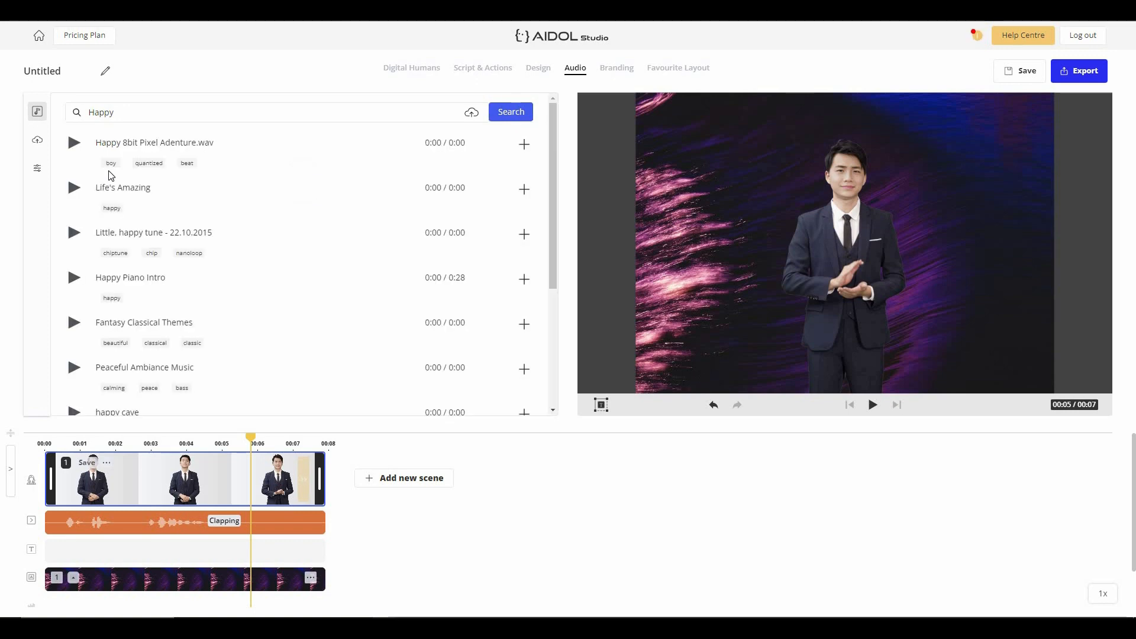
{"action": "left_click", "coordinate": [36, 140]}
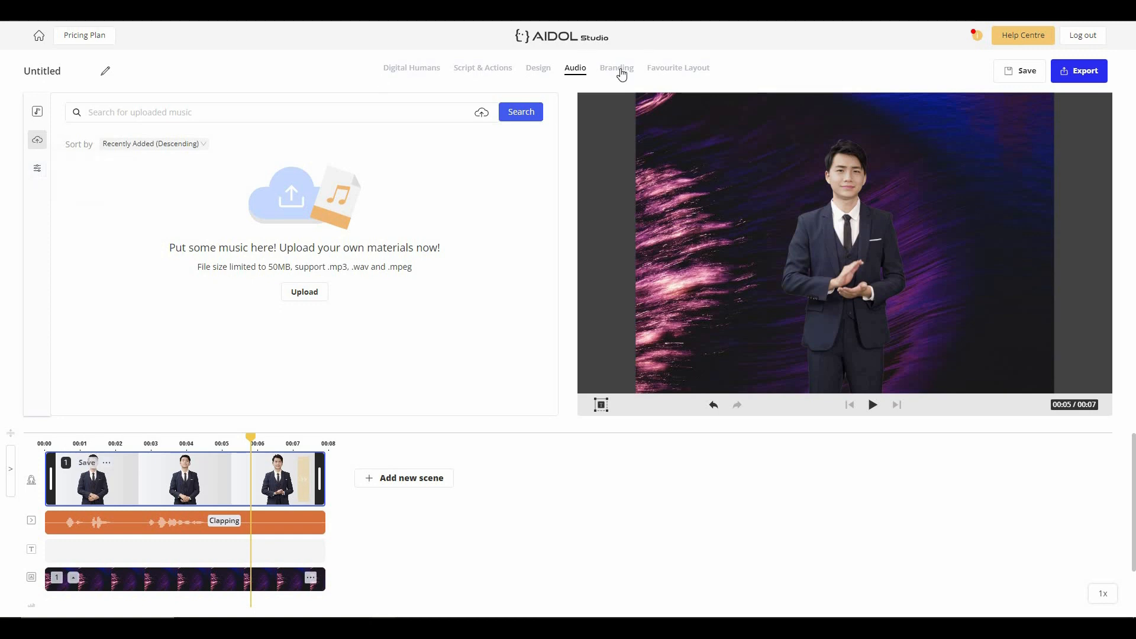
{"action": "left_click", "coordinate": [684, 69]}
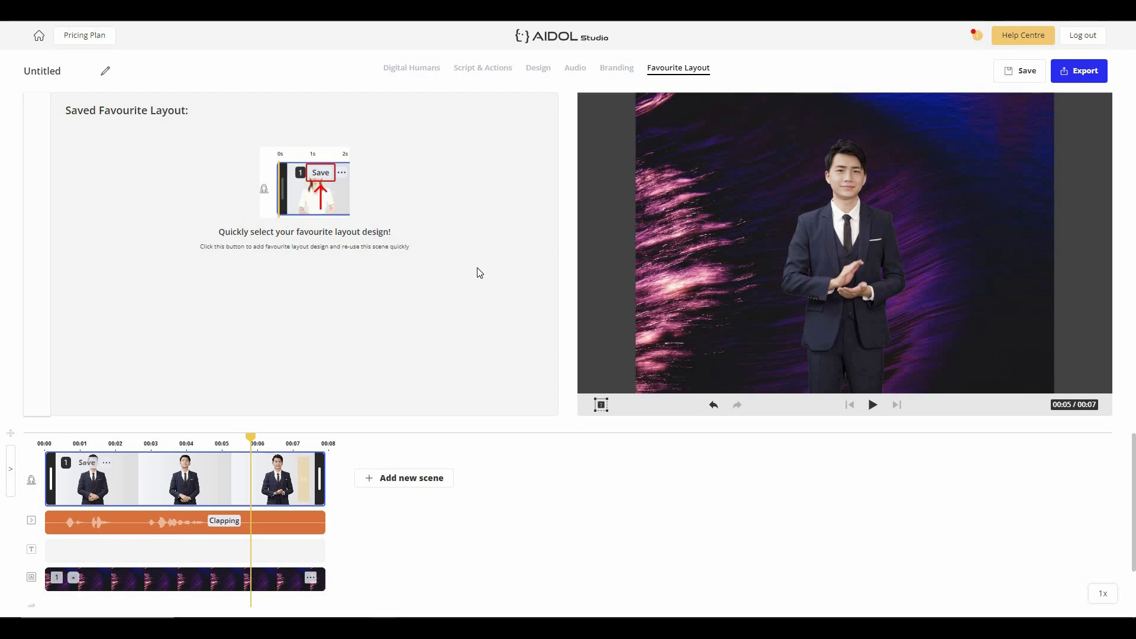
{"action": "left_click", "coordinate": [873, 405]}
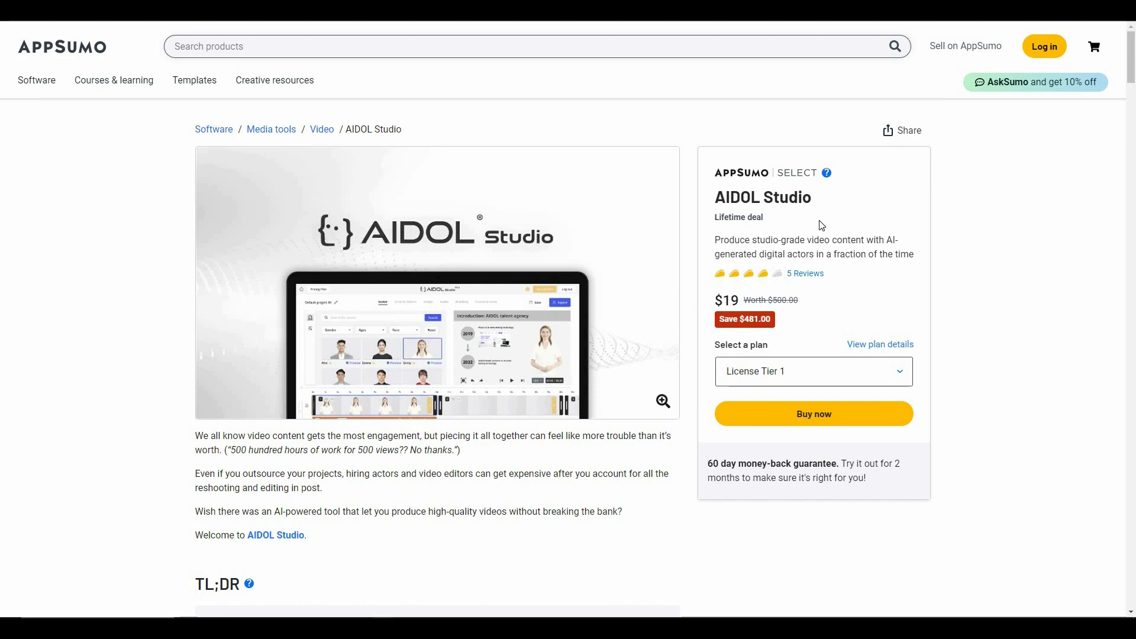
Step: On AppSumo's AIDOL Studio deal page, examine the plan features and compare the higher license tiers' prices and limits
{"action": "scroll", "coordinate": [482, 430], "scroll_direction": "down", "scroll_amount": 15}
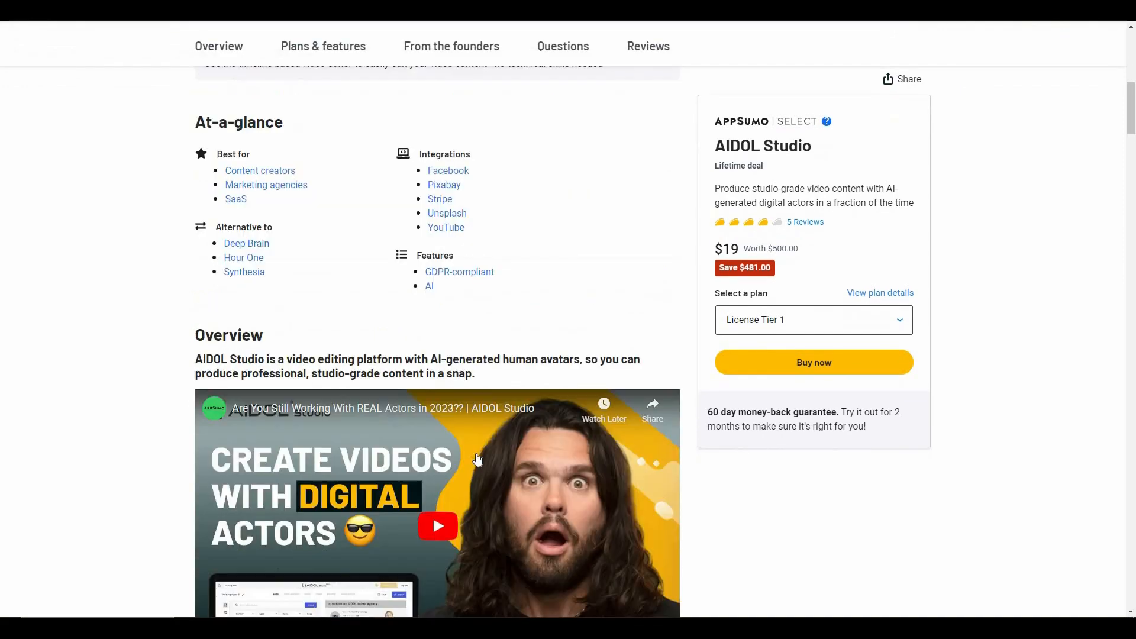
{"action": "scroll", "coordinate": [499, 425], "scroll_direction": "down", "scroll_amount": 20}
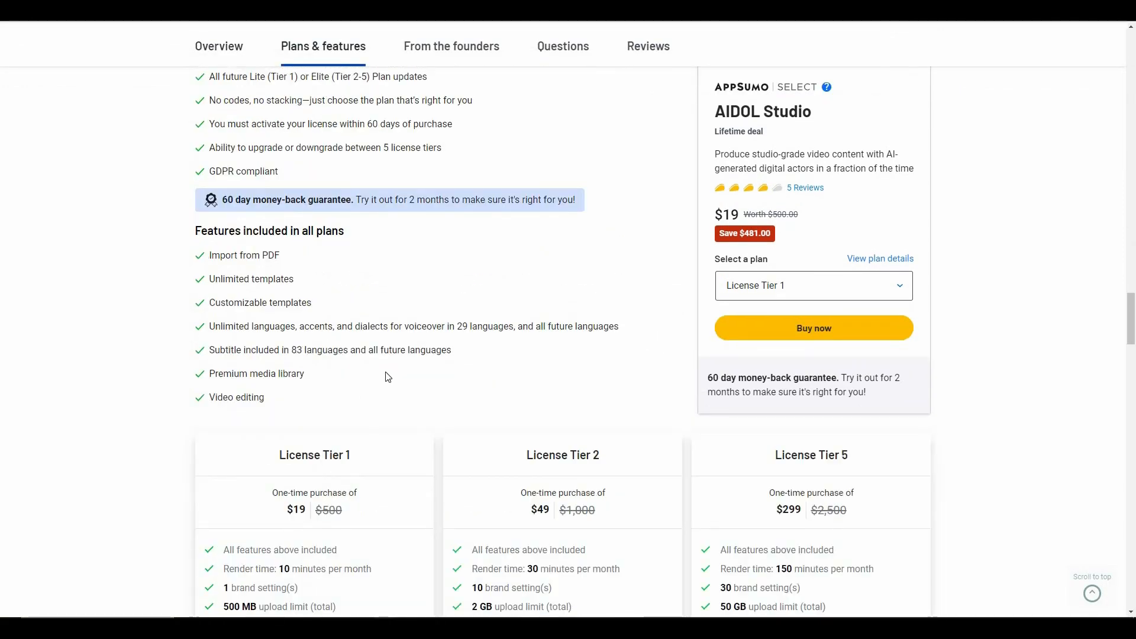
{"action": "scroll", "coordinate": [376, 295], "scroll_direction": "down", "scroll_amount": 3}
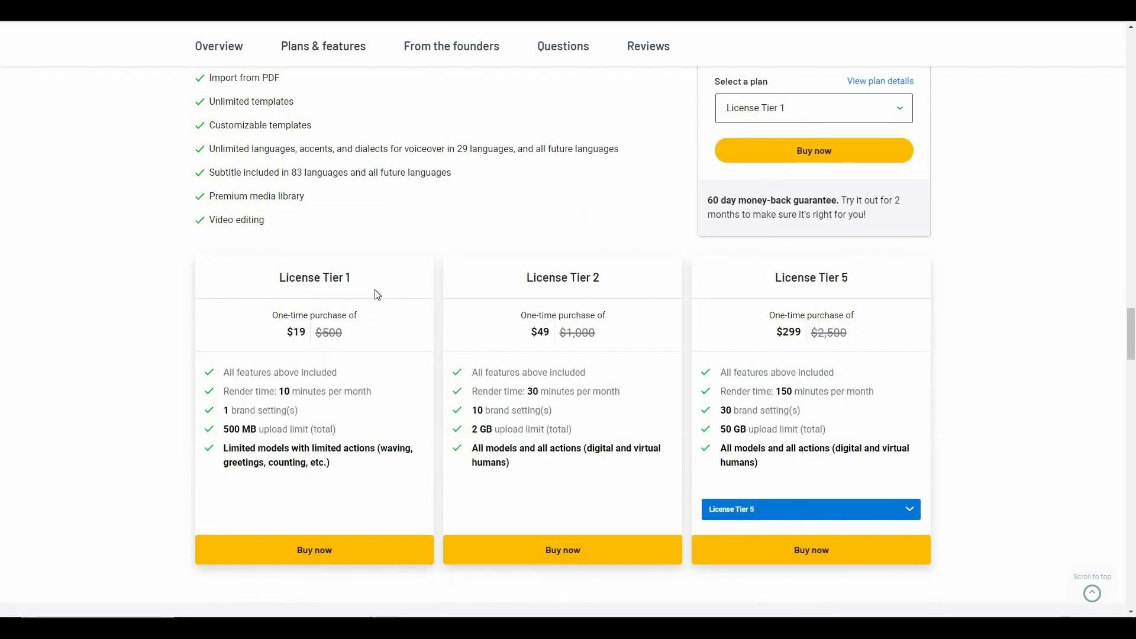
{"action": "left_click", "coordinate": [765, 513]}
{"action": "left_click", "coordinate": [769, 531]}
{"action": "left_click", "coordinate": [783, 511]}
{"action": "left_click", "coordinate": [783, 552]}
{"action": "left_click", "coordinate": [811, 510]}
{"action": "key", "text": "Return"}
Step: Go back through the deal terms and product overview to the introduction of the AIDOL Studio deal page
{"action": "scroll", "coordinate": [575, 476], "scroll_direction": "up", "scroll_amount": 10}
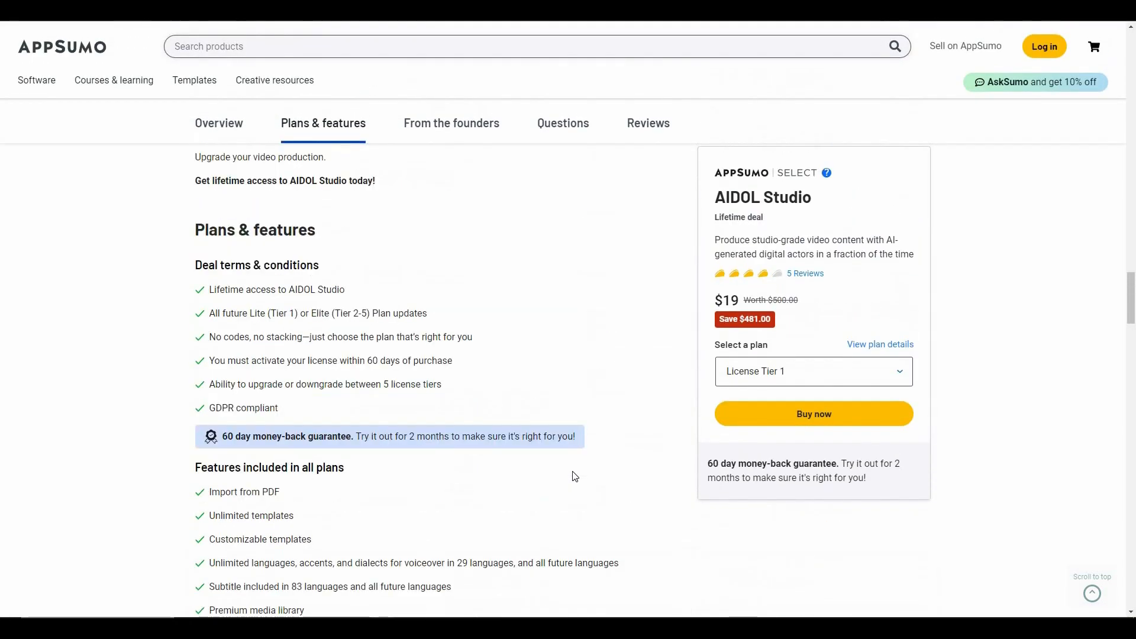
{"action": "scroll", "coordinate": [575, 477], "scroll_direction": "up", "scroll_amount": 15}
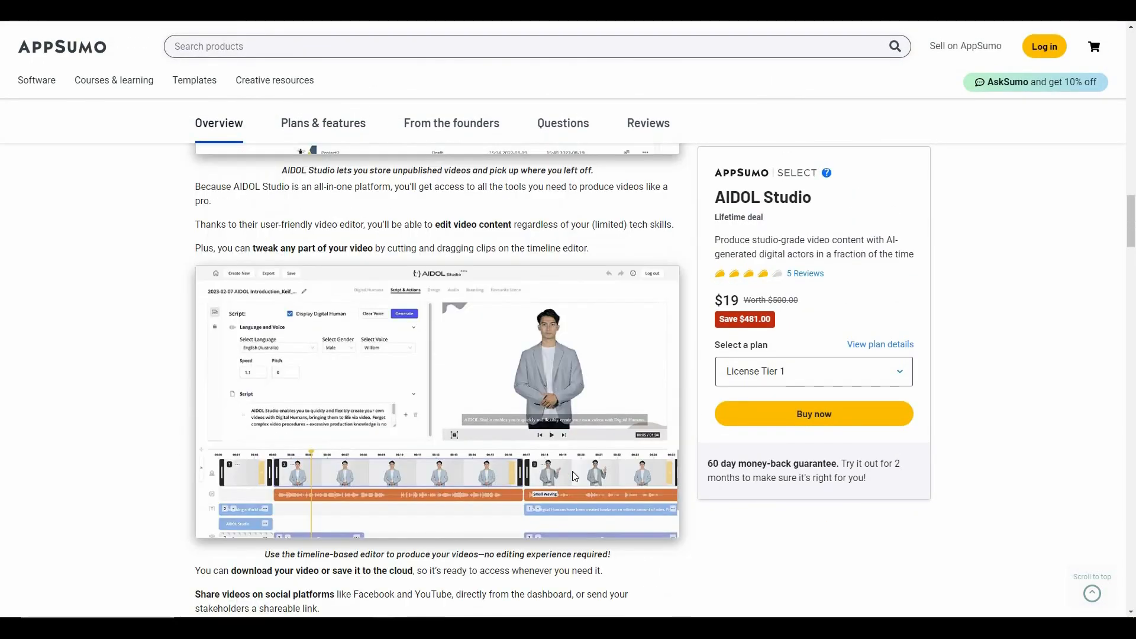
{"action": "scroll", "coordinate": [573, 475], "scroll_direction": "up", "scroll_amount": 15}
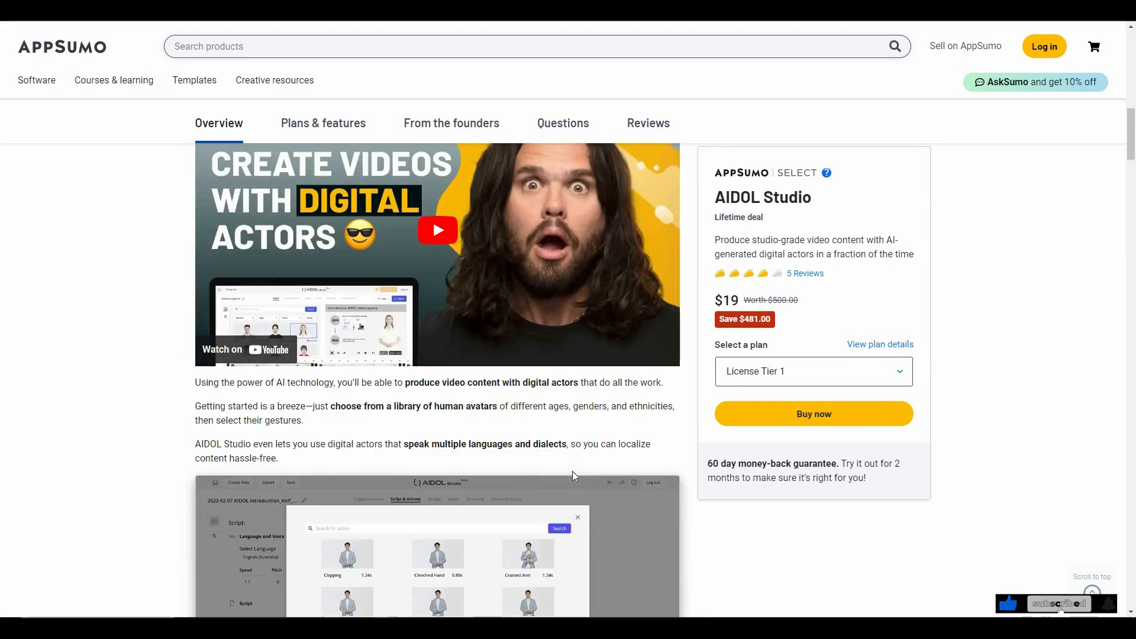
{"action": "scroll", "coordinate": [573, 471], "scroll_direction": "up", "scroll_amount": 11}
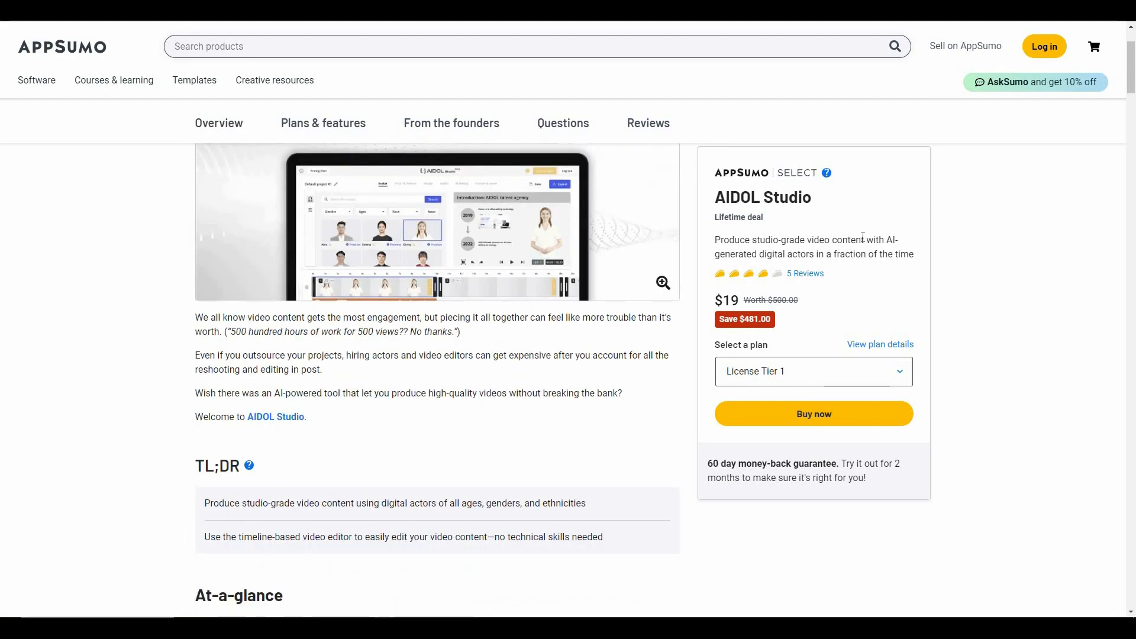